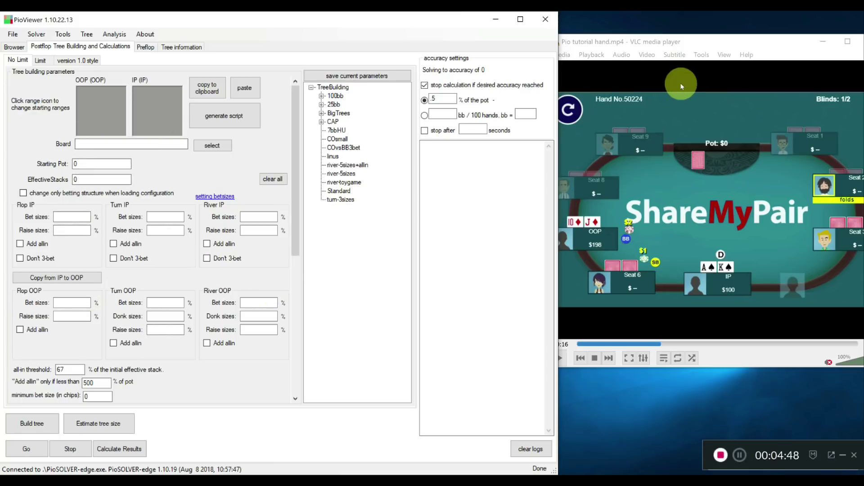
Play the poker hand video in VLC through the preflop action and pause it once the flop is dealt.
click(705, 43)
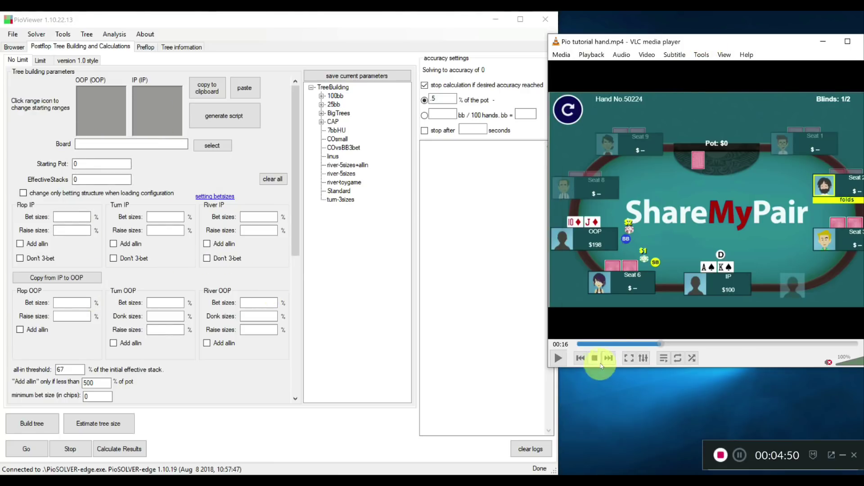
click(558, 359)
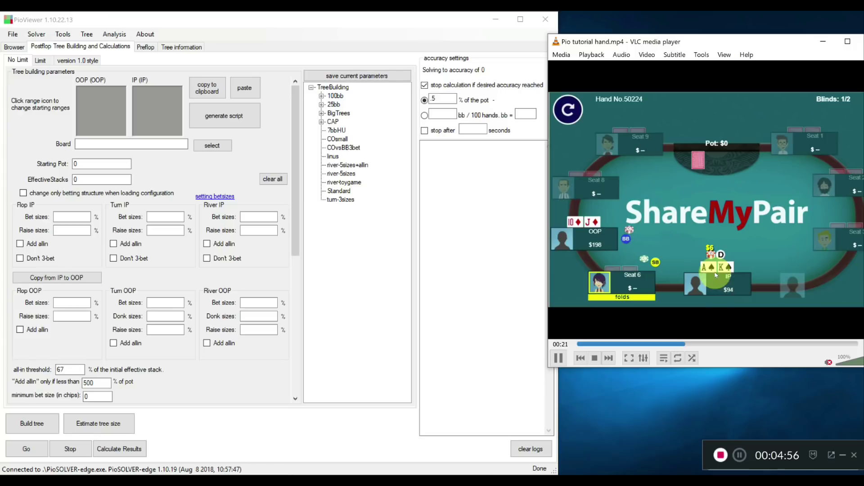
click(560, 359)
click(588, 246)
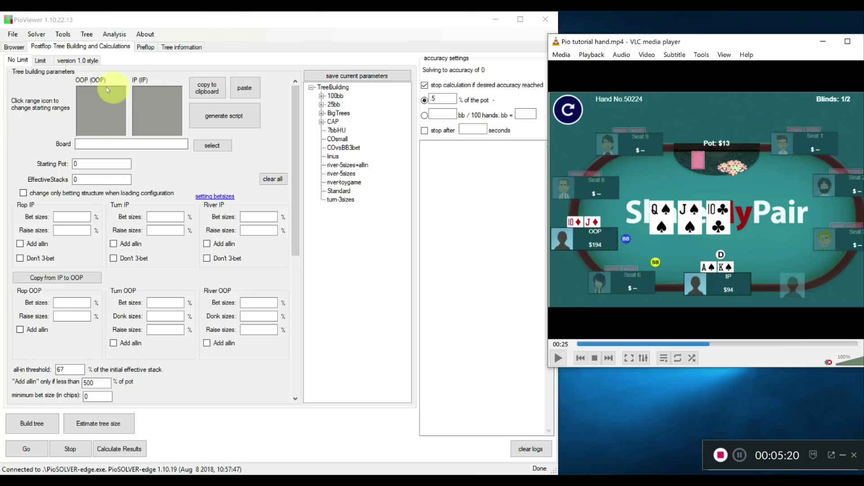
Open the starting range editor for the out-of-position (OOP) player in PioViewer.
click(102, 114)
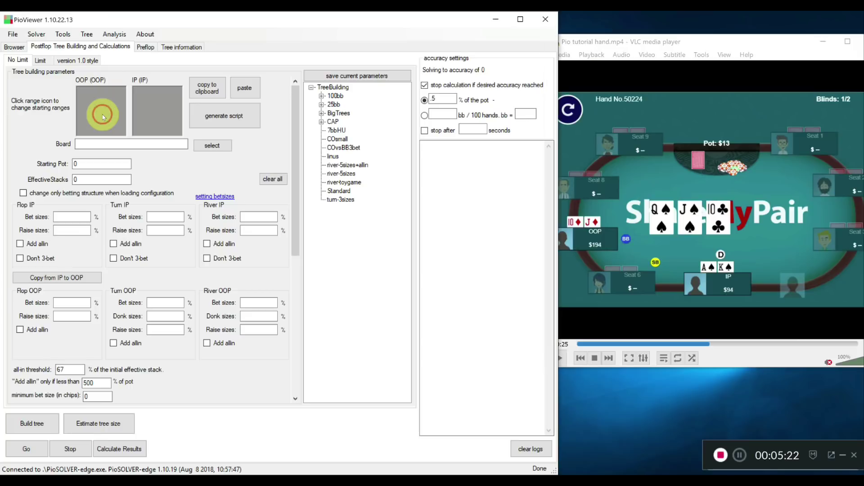
click(102, 115)
click(101, 114)
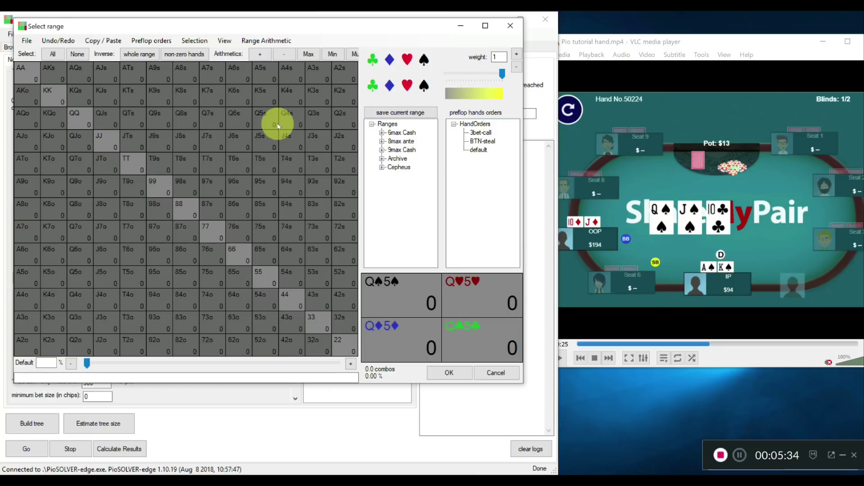
Try adding 87s, 86s and nearby hands to the OOP range grid individually, and remove them again.
click(211, 209)
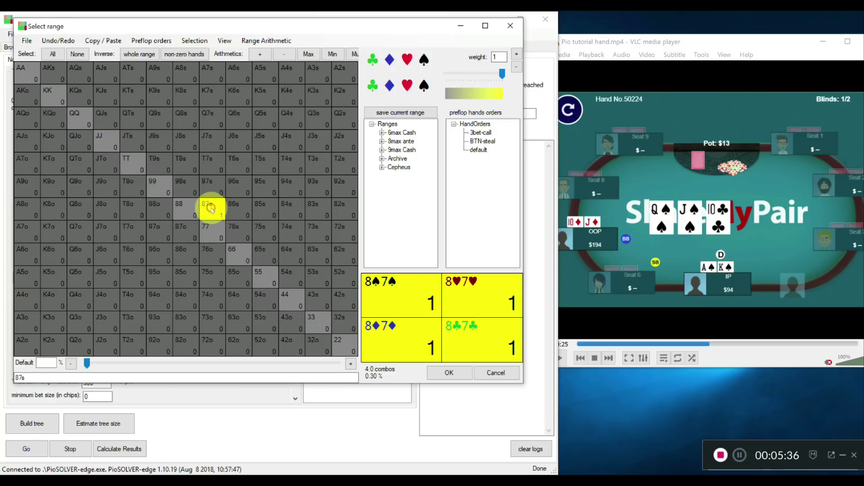
click(230, 205)
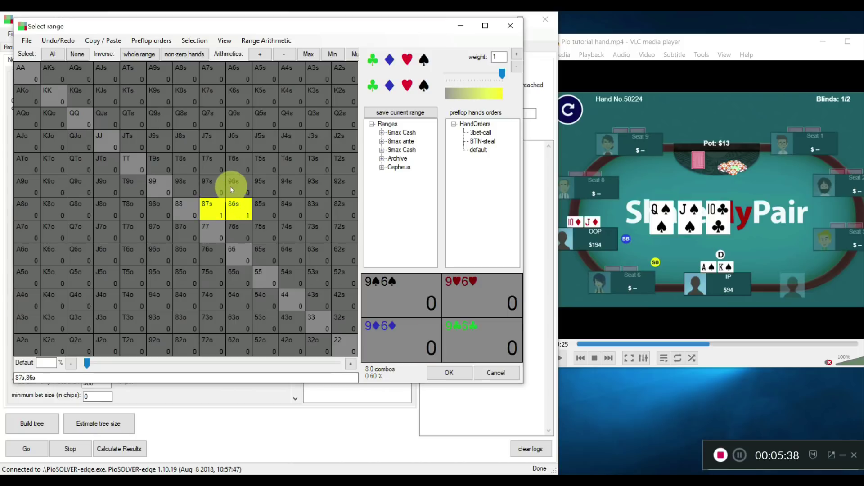
click(237, 206)
click(213, 205)
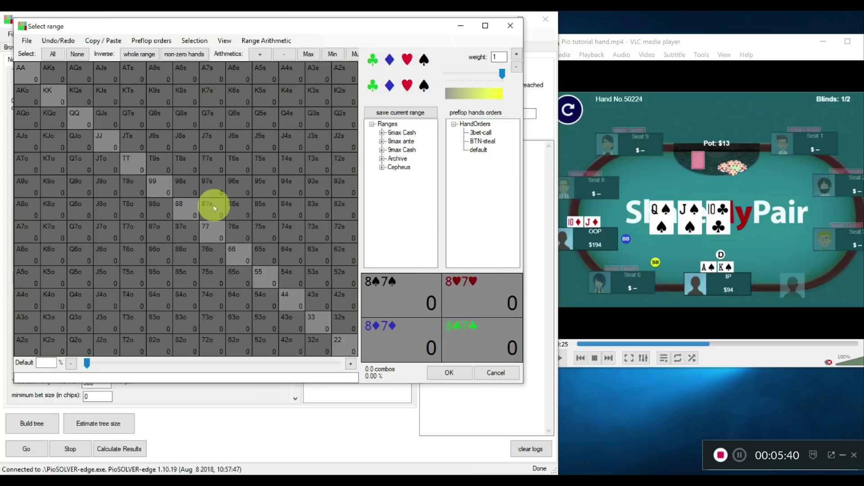
click(211, 176)
click(209, 166)
click(185, 165)
click(207, 168)
click(193, 170)
click(211, 186)
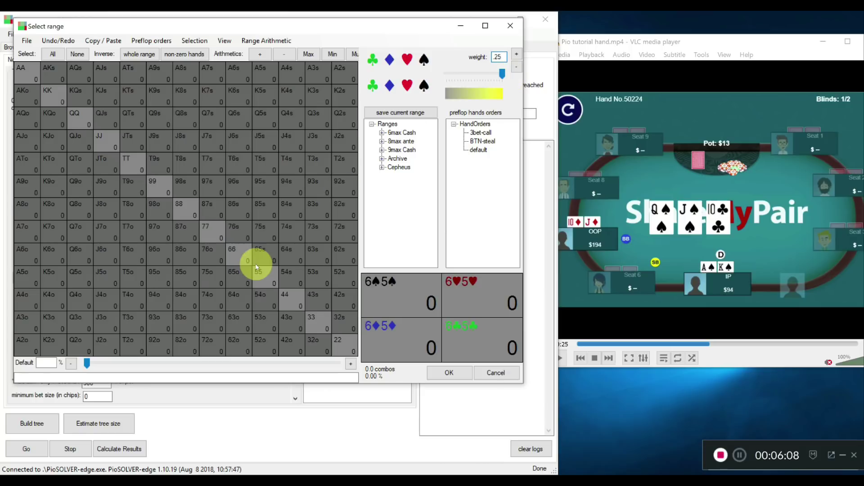
Try painting a freehand selection of hands, including 76o, QQ and QTs, into the OOP range at a weight of 25.
click(221, 258)
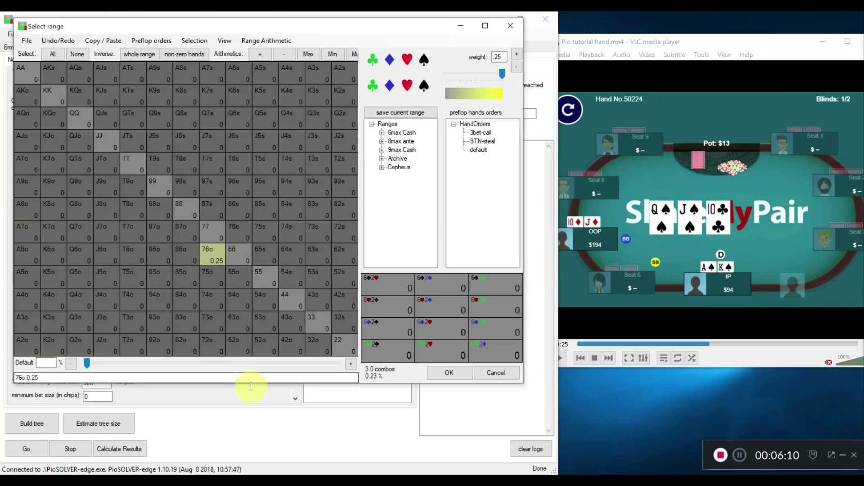
mouse_move(206, 247)
mouse_down()
mouse_move(193, 244)
mouse_move(185, 187)
mouse_move(162, 193)
mouse_move(162, 205)
mouse_move(110, 190)
mouse_move(71, 158)
mouse_move(81, 115)
mouse_move(96, 125)
mouse_up()
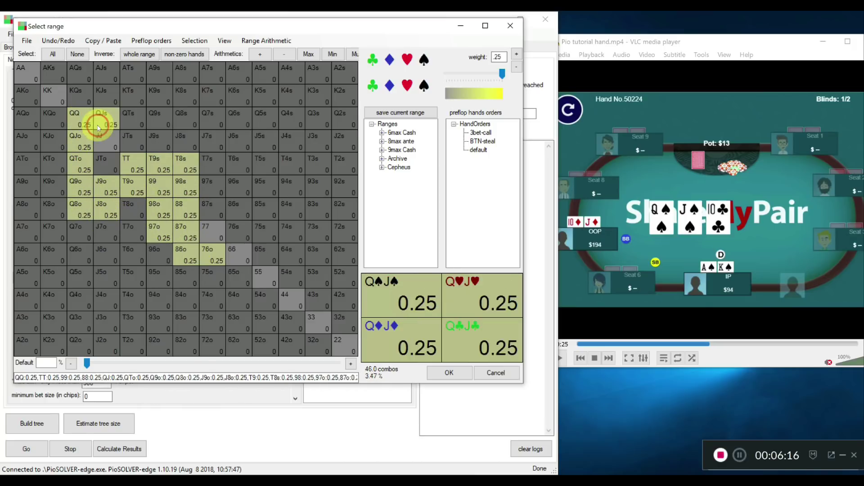
click(139, 124)
mouse_move(210, 168)
mouse_down()
mouse_move(218, 141)
mouse_move(263, 149)
mouse_move(286, 200)
mouse_up()
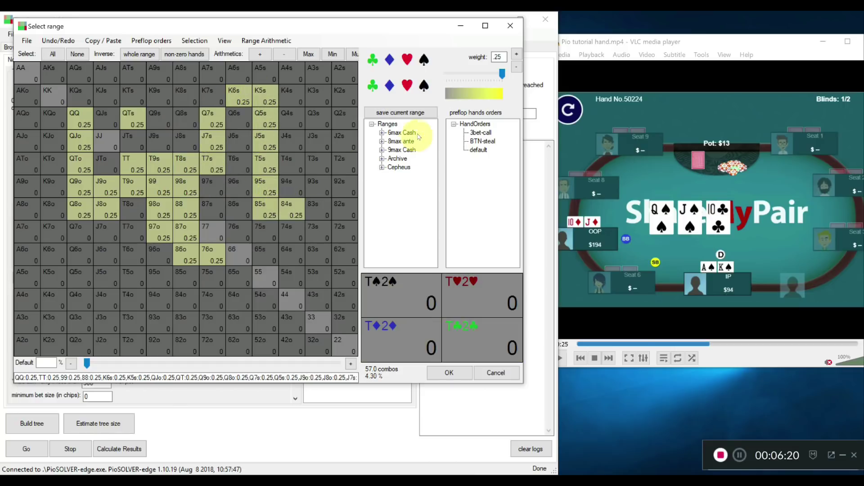
Load the saved 6max-BBvsBTN range from the Archive folder as the OOP range.
click(382, 159)
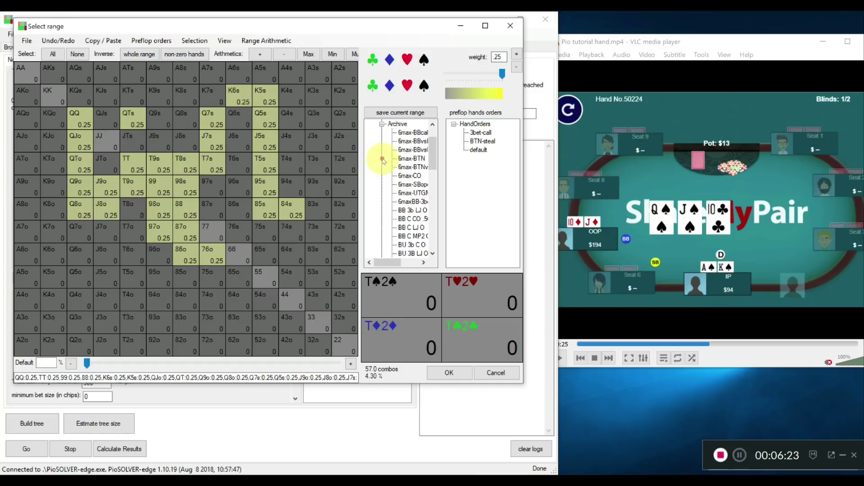
drag(392, 264, 398, 263)
click(396, 254)
click(396, 253)
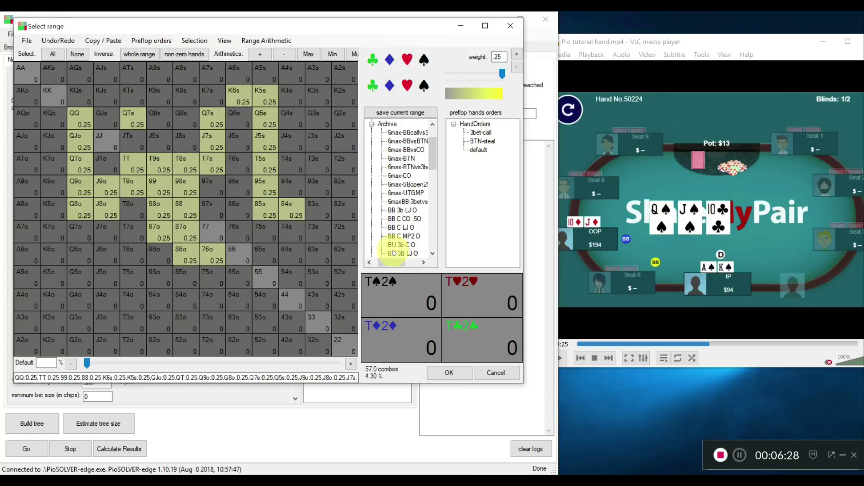
click(417, 142)
click(417, 143)
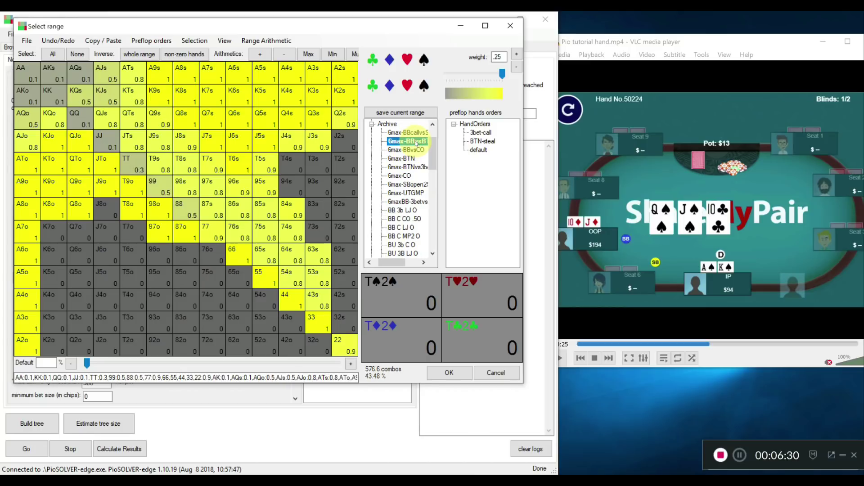
drag(391, 262, 397, 263)
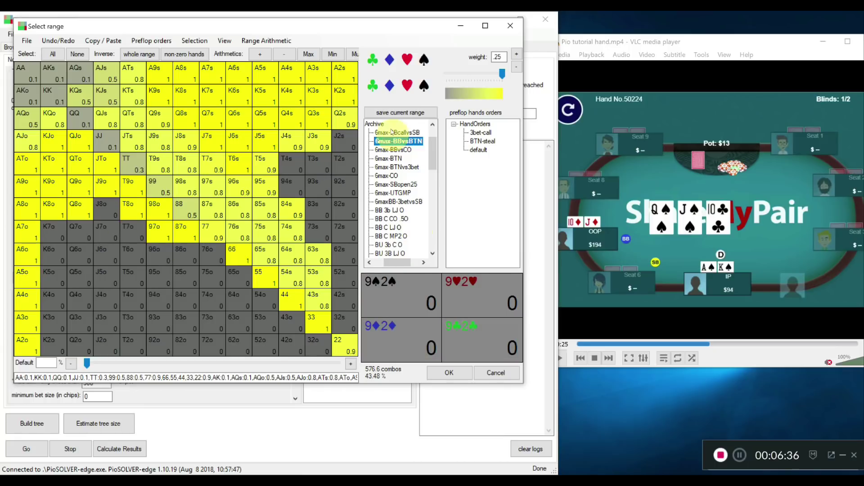
Save the loaded range under the name "sample" in the Ranges folder and apply it to the OOP player.
click(400, 112)
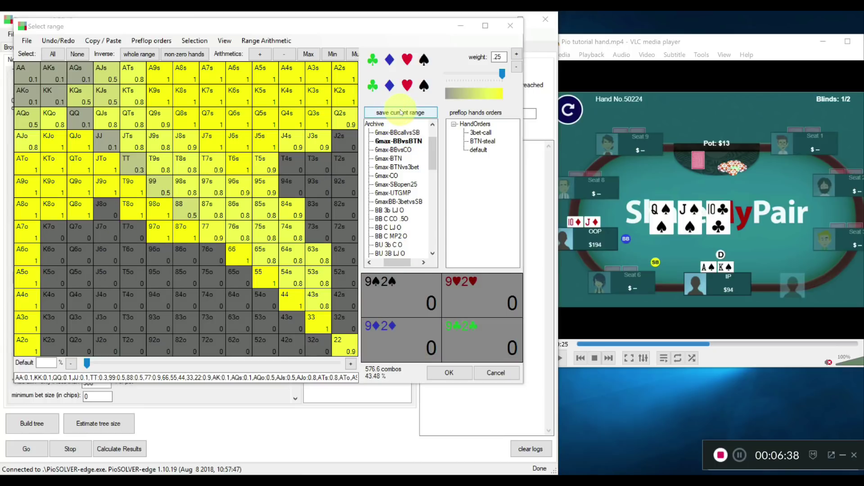
text(sample)
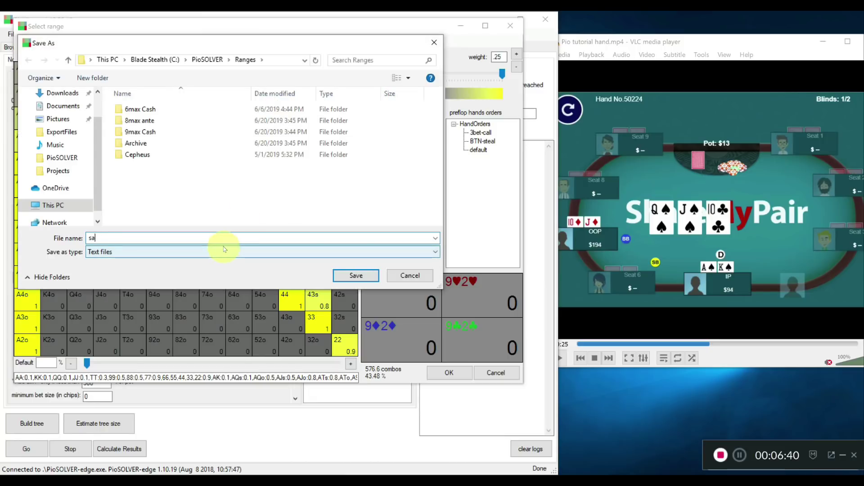
click(360, 276)
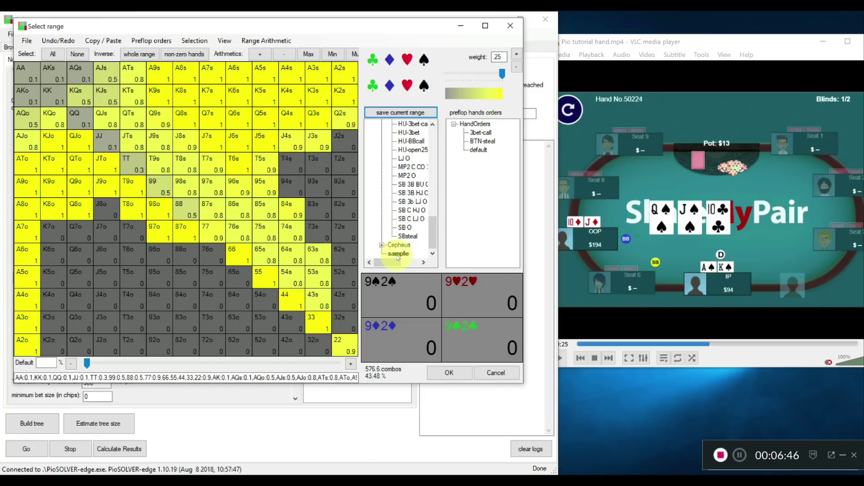
click(458, 379)
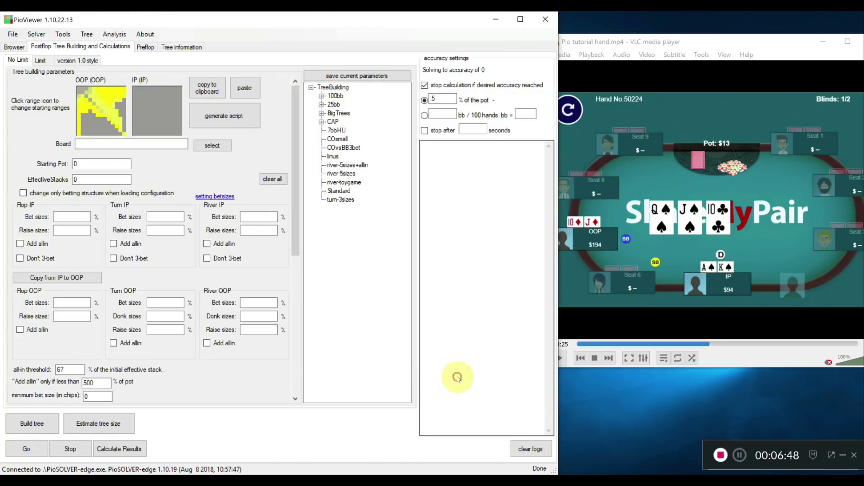
Open the in-position (IP) player's range and load the saved 6max-BTN range from the Archive folder.
click(153, 110)
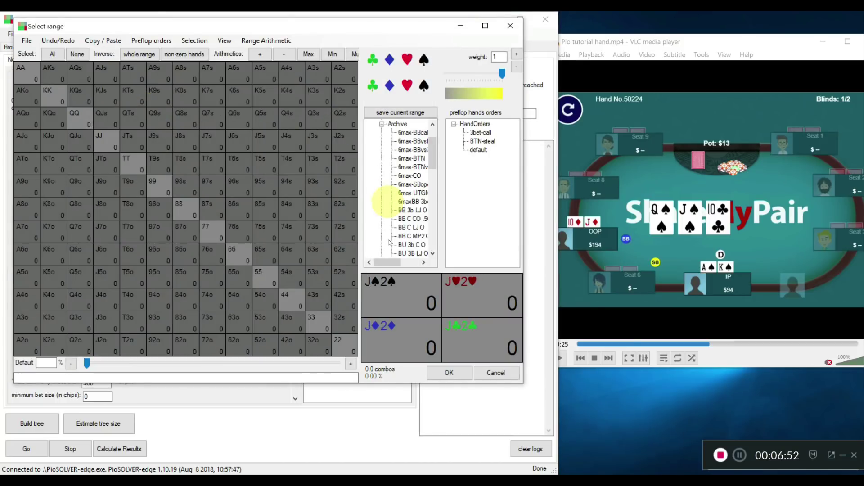
drag(394, 263, 403, 263)
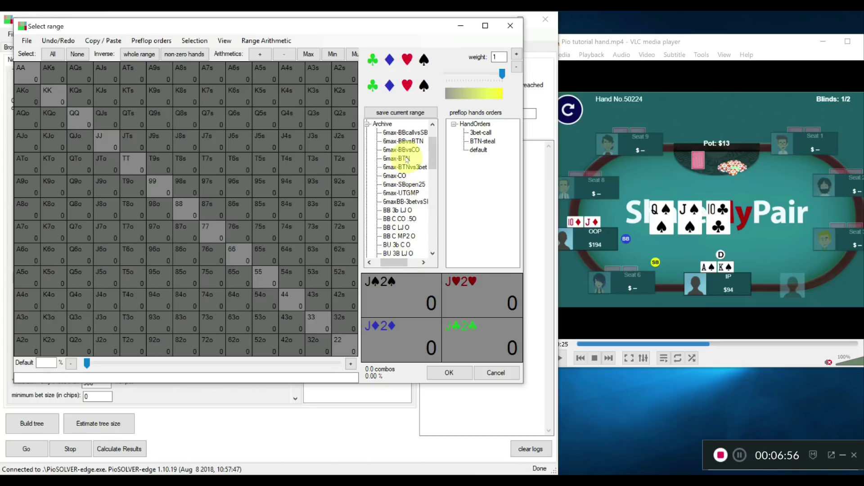
click(407, 159)
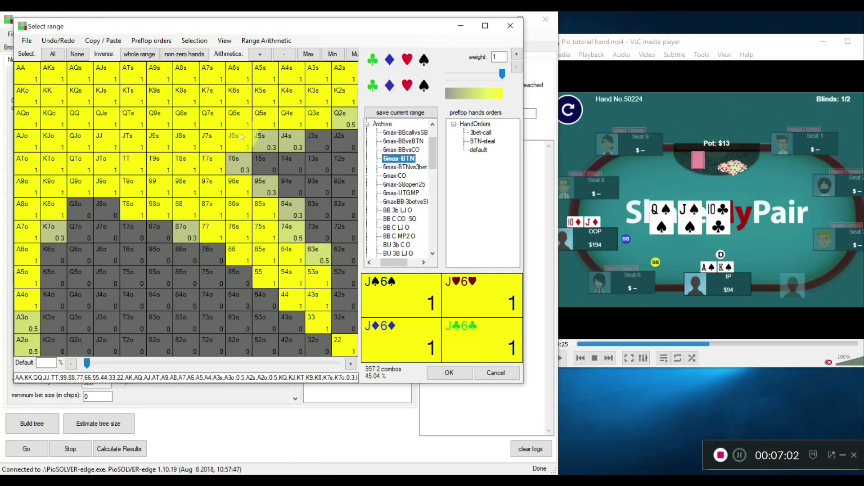
Set J5s, J4s, J3s and J2s to weight 1 and apply the range to the IP player.
click(261, 138)
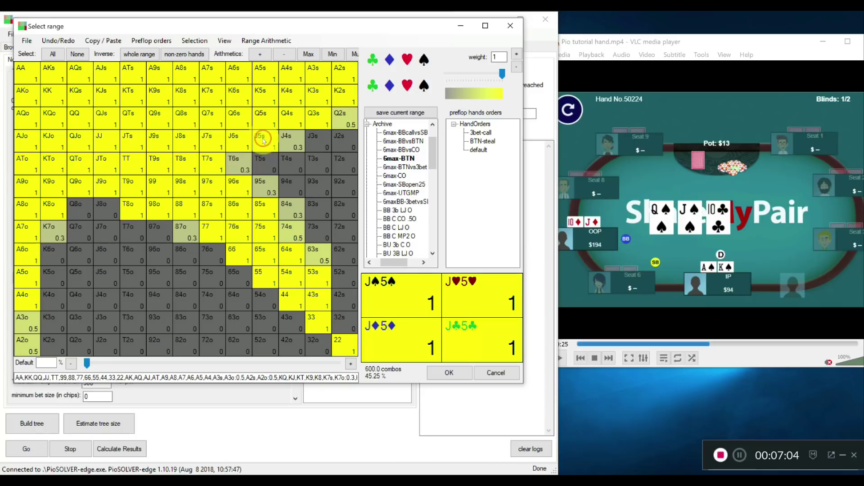
click(291, 141)
click(329, 143)
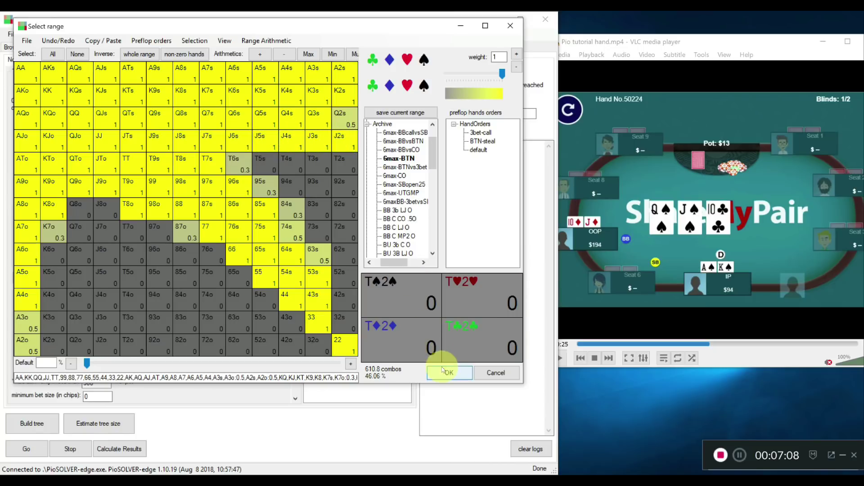
click(447, 372)
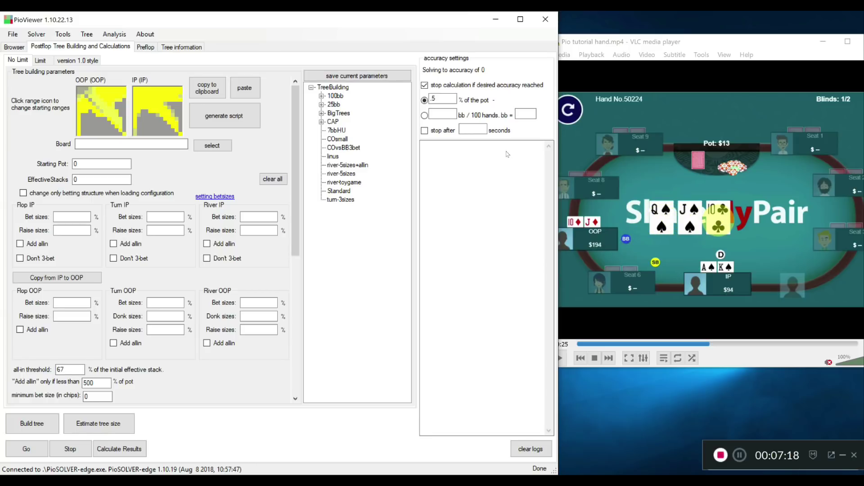
Set the board to the flop Qs Js Tc using the card chooser.
click(217, 146)
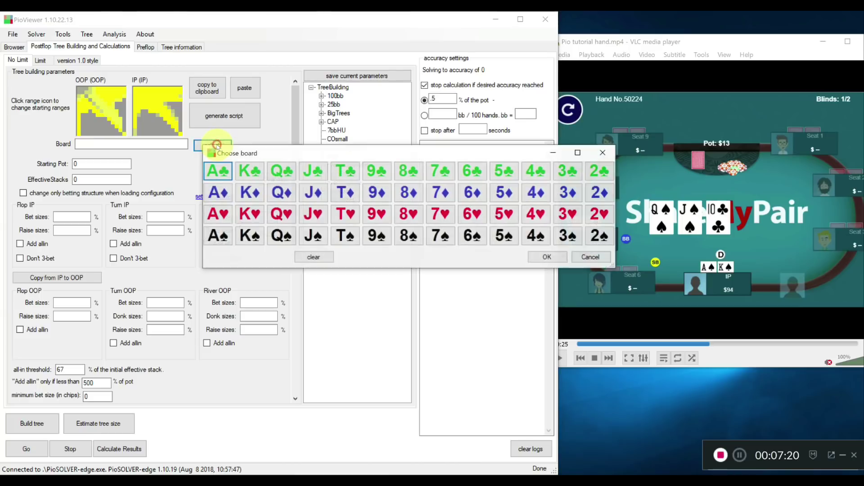
click(283, 238)
click(313, 236)
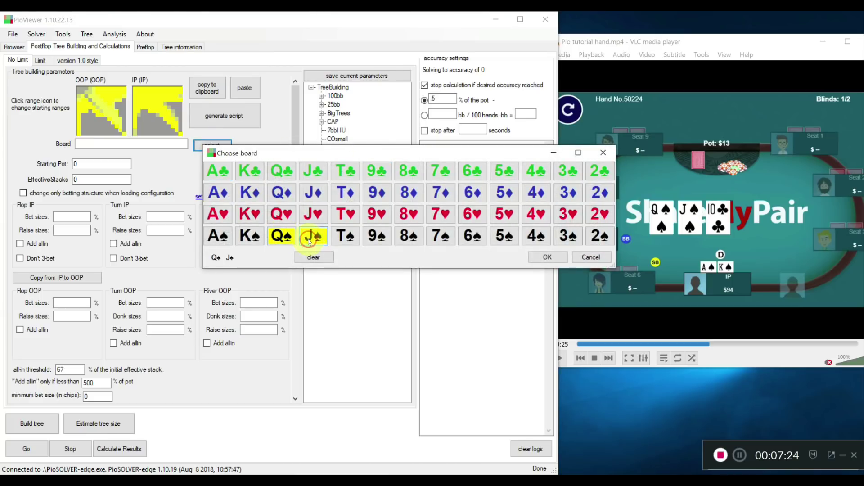
click(351, 170)
click(547, 257)
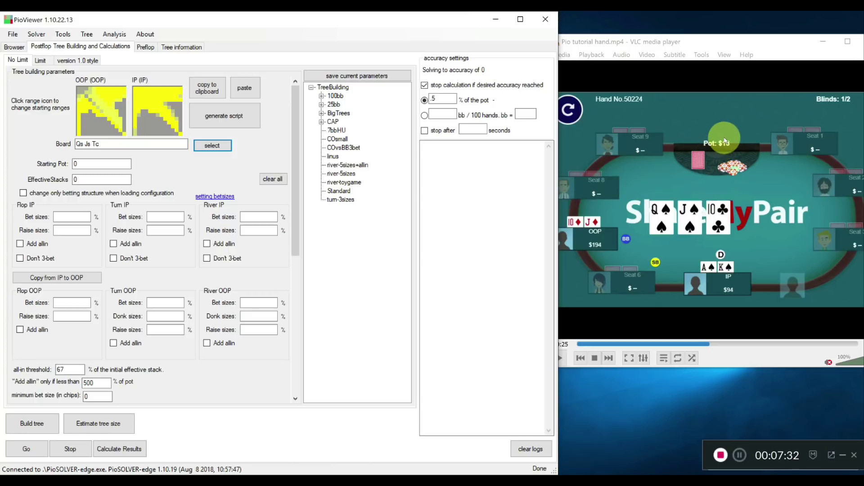
Set the starting pot to 13 and the effective stacks to 94.
click(100, 164)
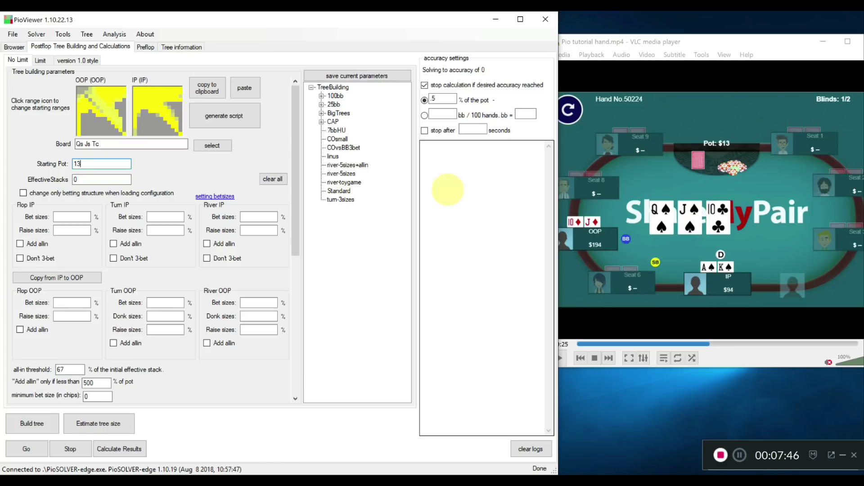
click(77, 180)
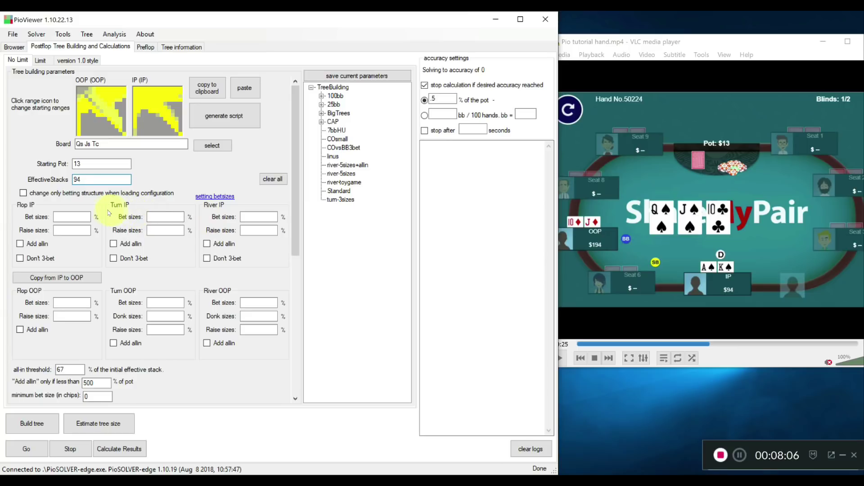
Enter 25 and 50 percent as the Flop IP bet sizes.
click(72, 217)
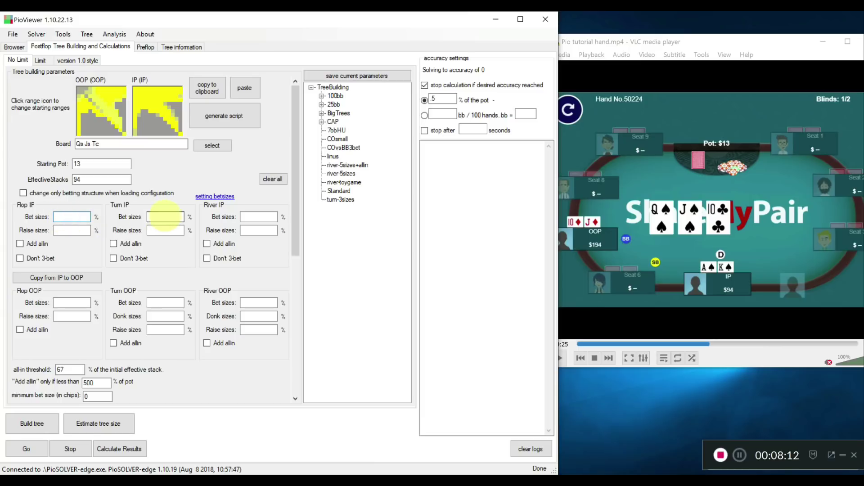
click(70, 230)
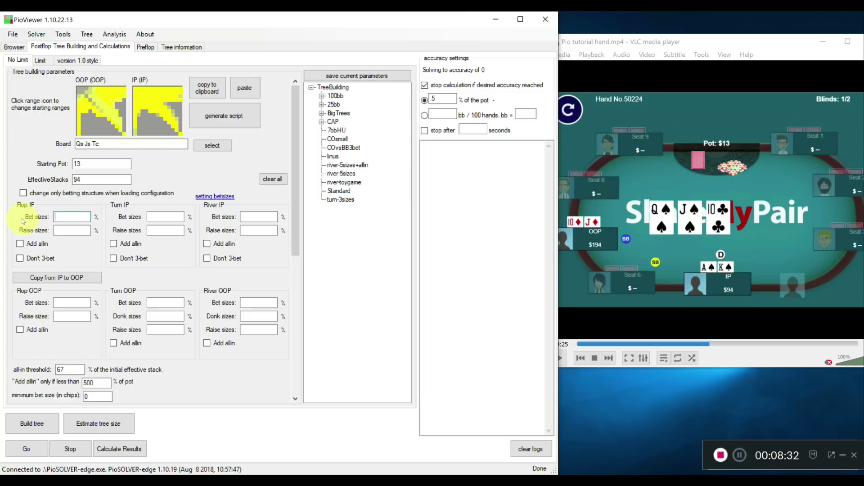
click(68, 217)
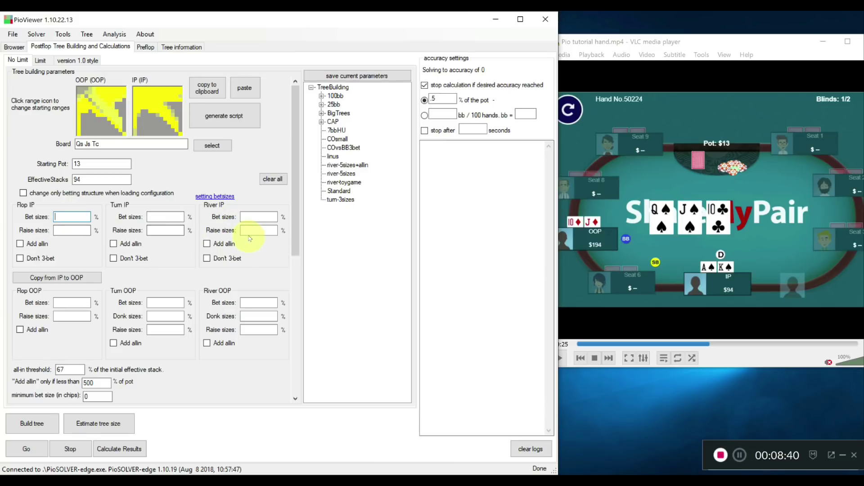
click(69, 217)
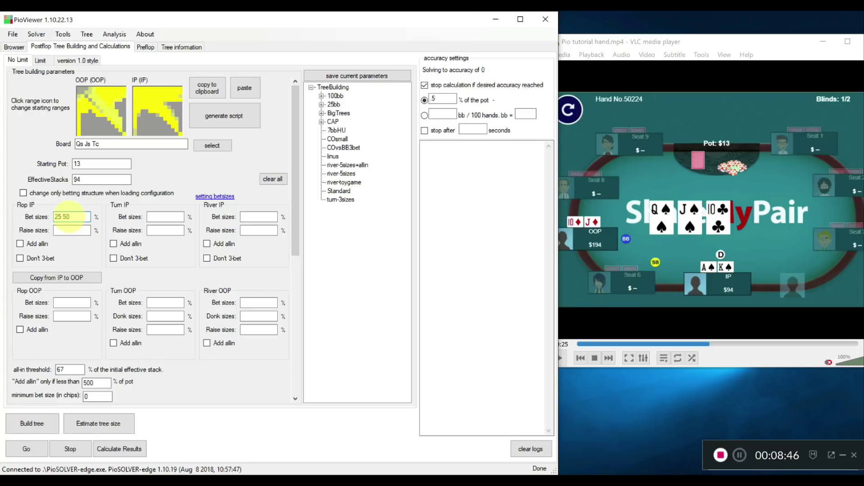
text(00)
click(162, 217)
text(25 50)
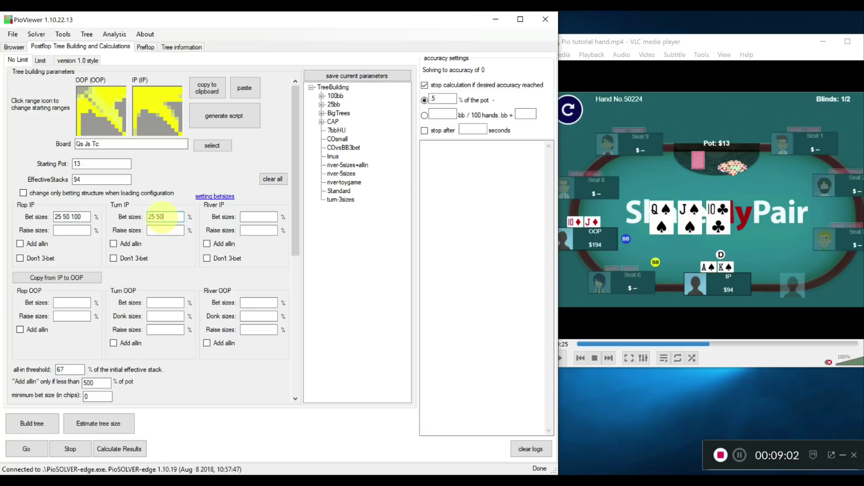
click(261, 218)
text(2)
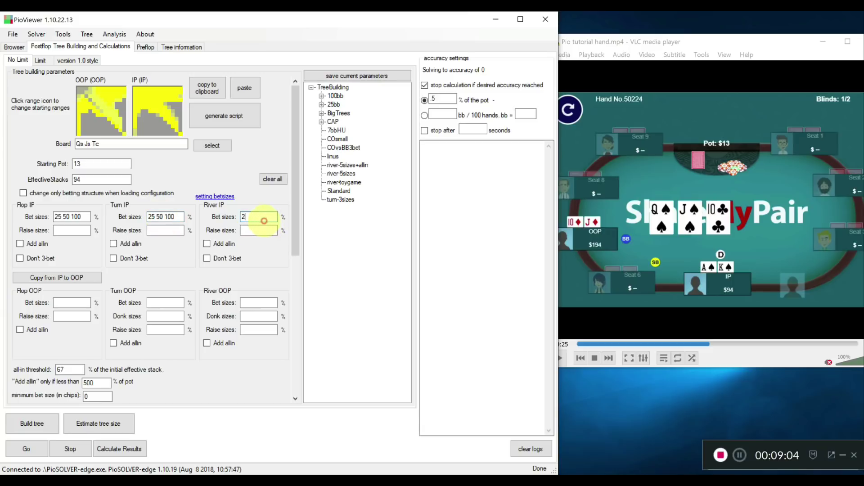
text(5 50 100 200)
double_click(273, 217)
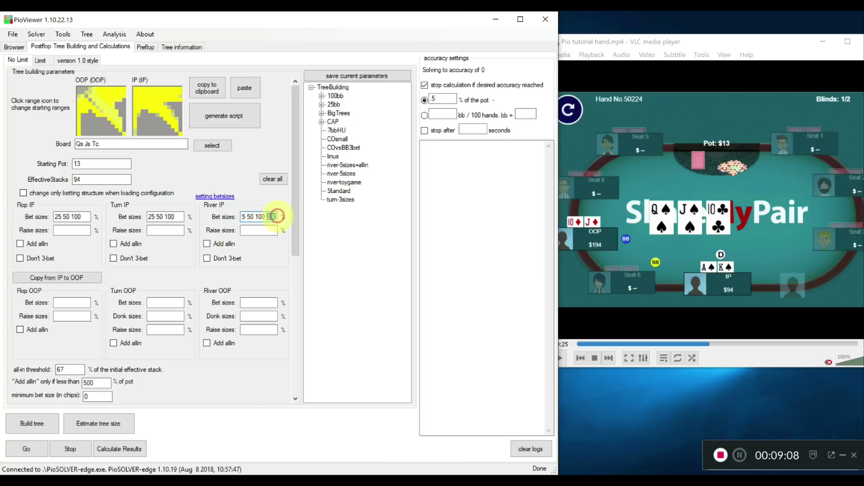
Set the IP raise sizes to 3x on the flop and turn and 3x 4x 5x on the river.
click(71, 231)
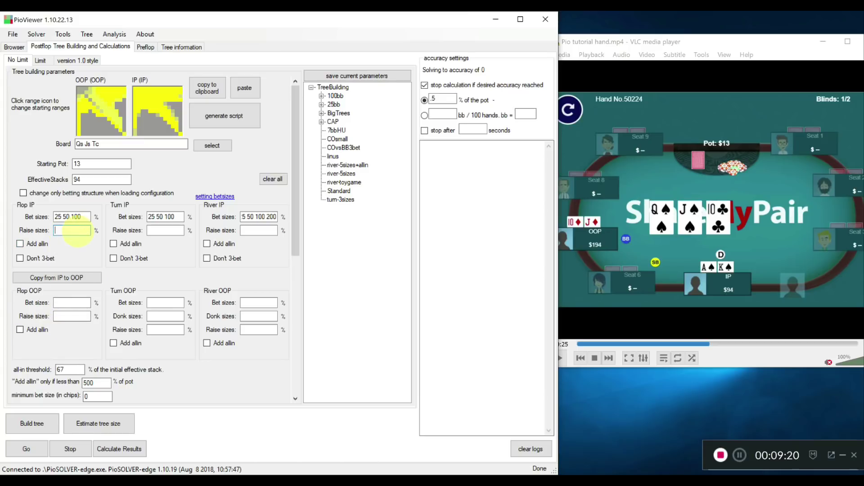
click(157, 232)
text(3x)
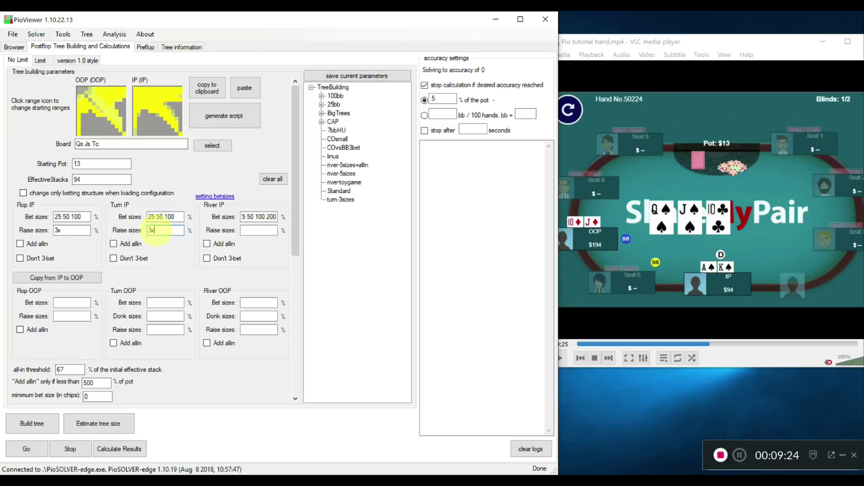
click(256, 231)
text(3x)
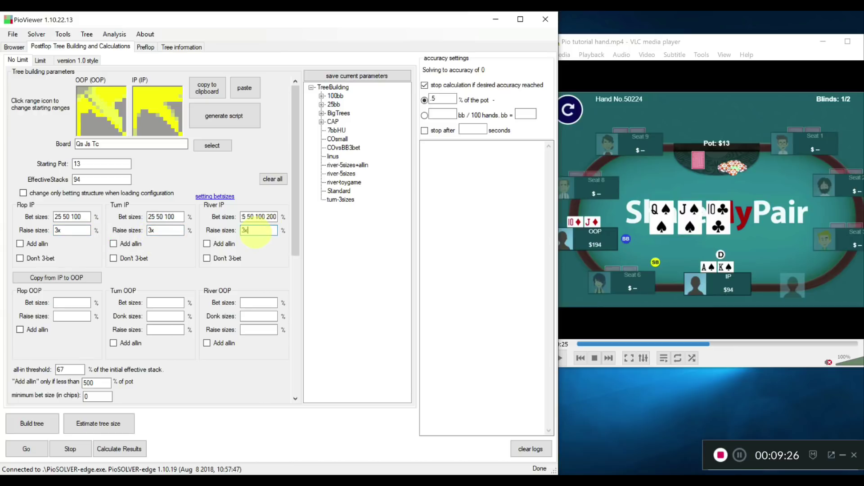
text( 4x 5x)
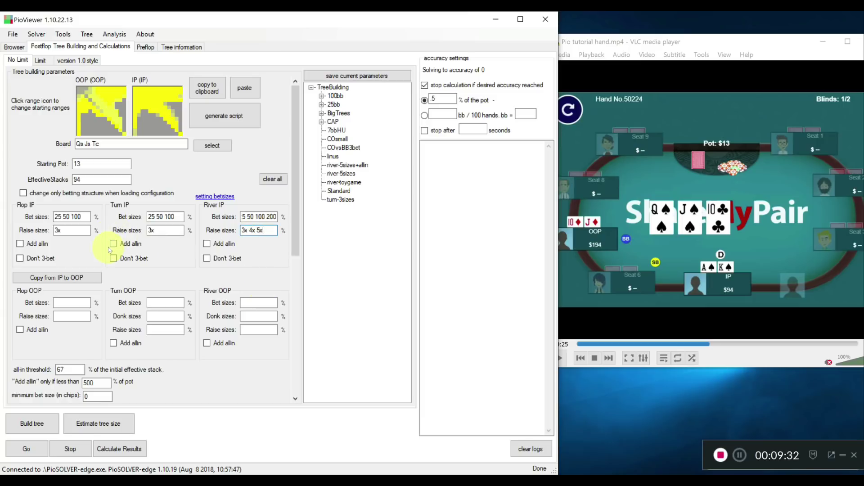
click(207, 244)
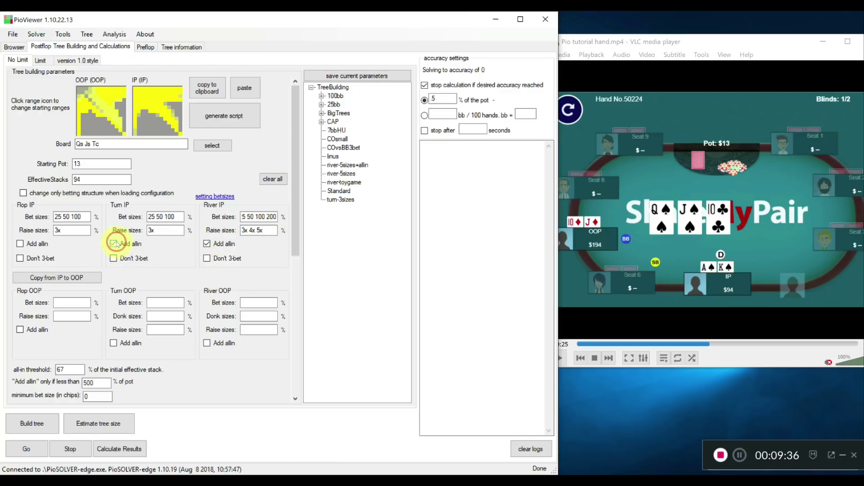
click(225, 251)
click(207, 243)
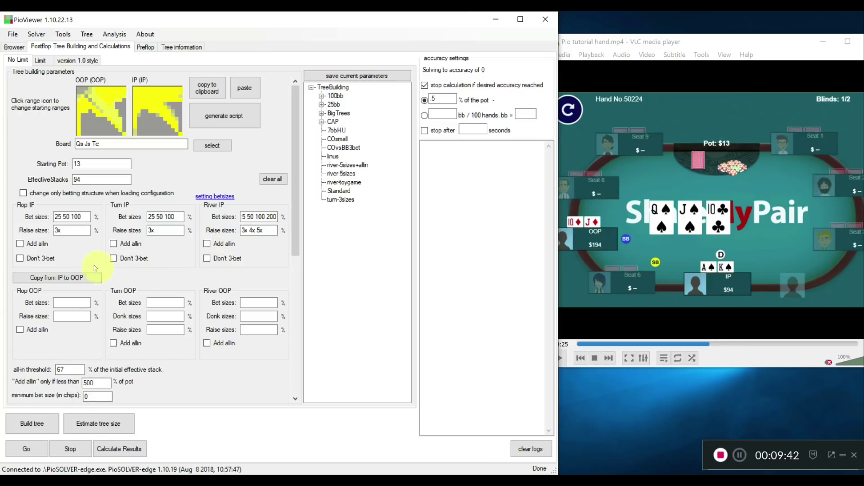
Copy the IP bet sizes to OOP and set the turn and river OOP donk sizes to 50.
click(74, 277)
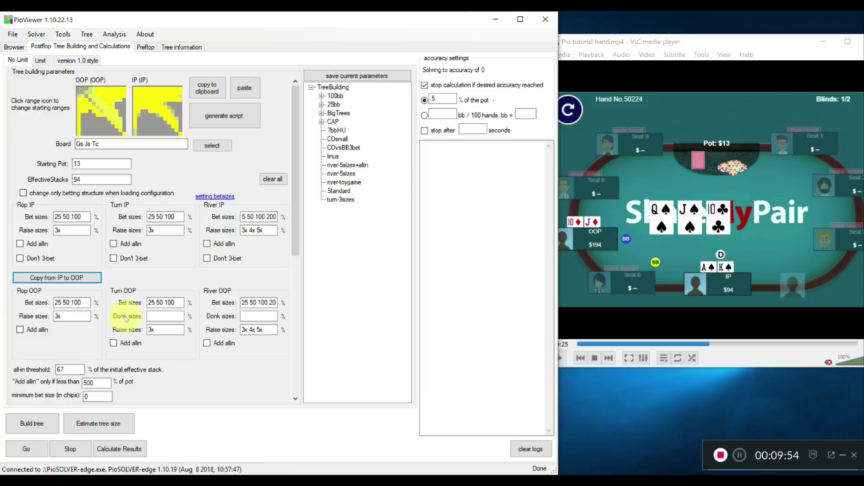
click(163, 317)
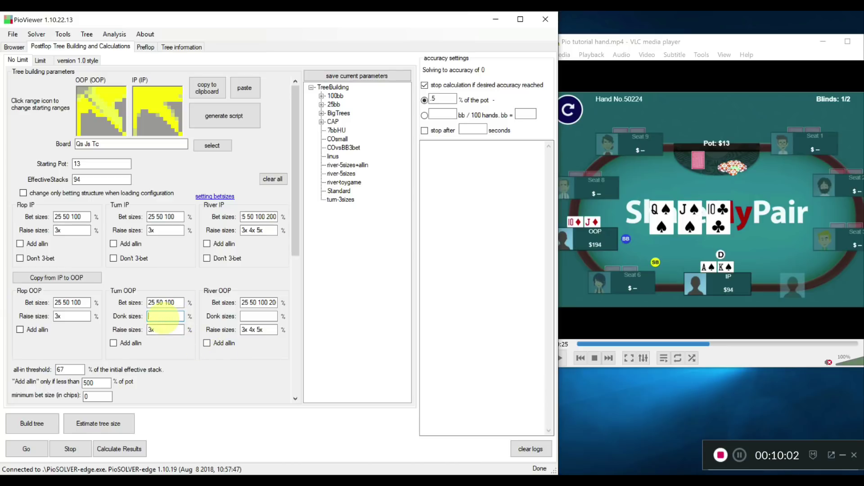
click(255, 317)
text(50)
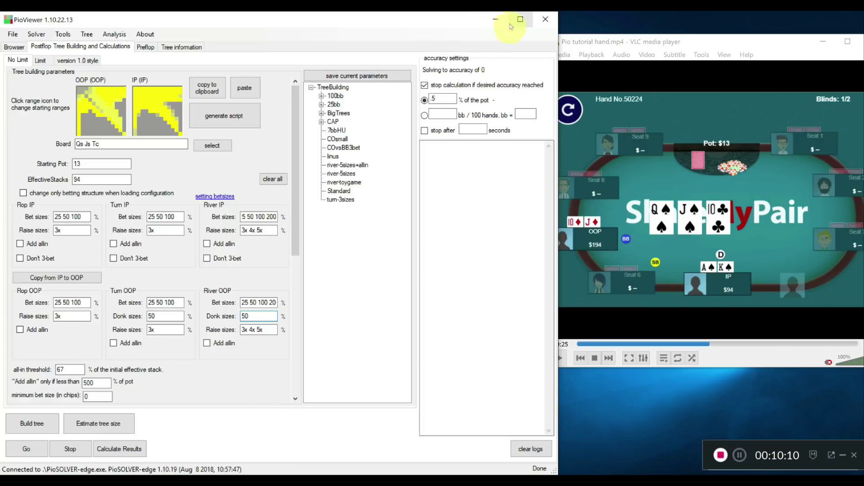
click(425, 86)
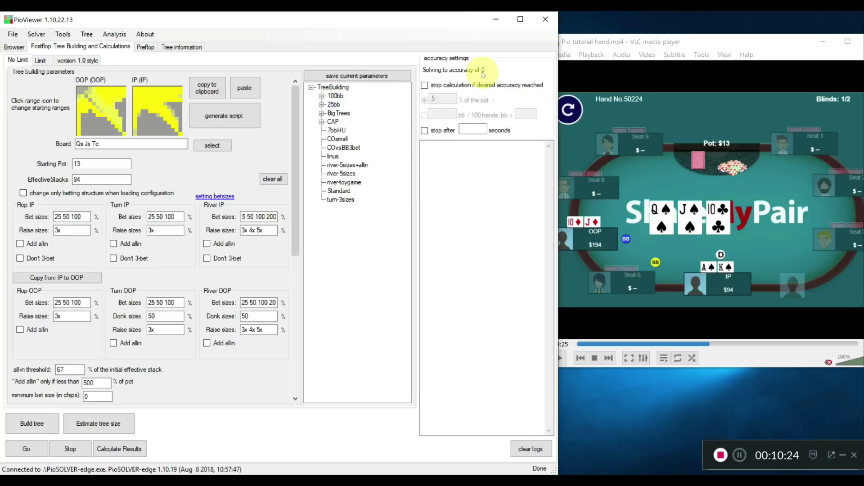
click(426, 85)
double_click(434, 99)
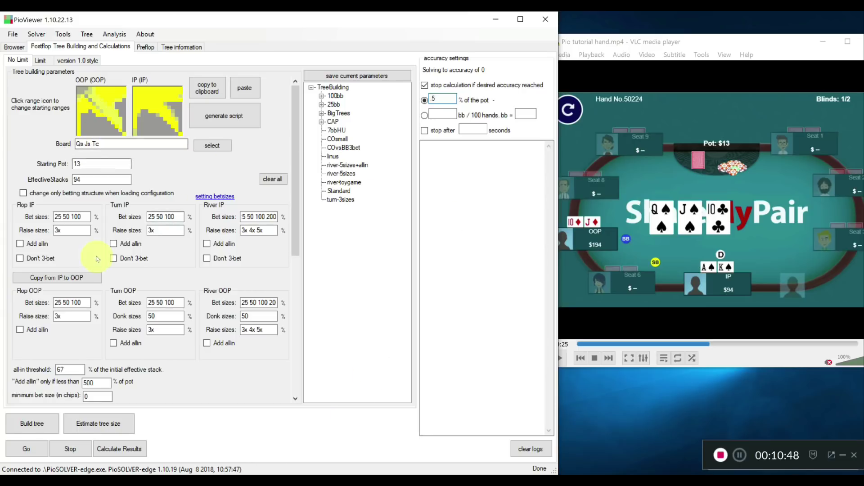
Build the tree from the entered parameters and start the solver calculation.
click(31, 426)
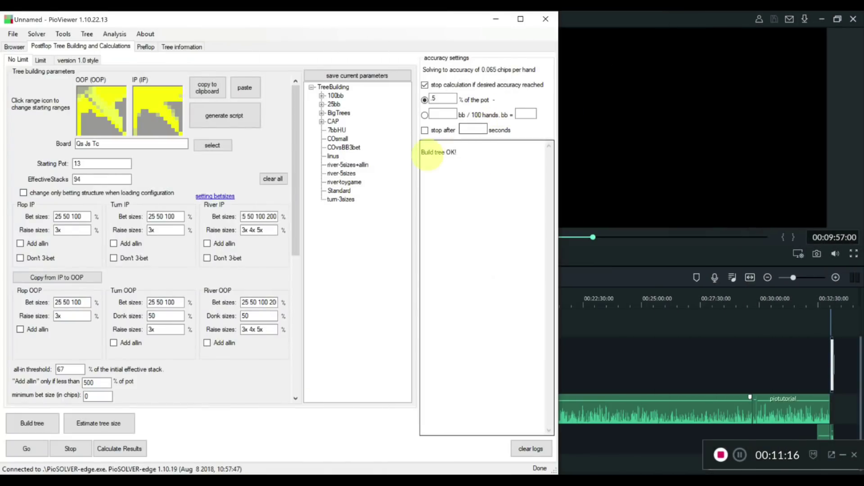
drag(425, 153, 455, 153)
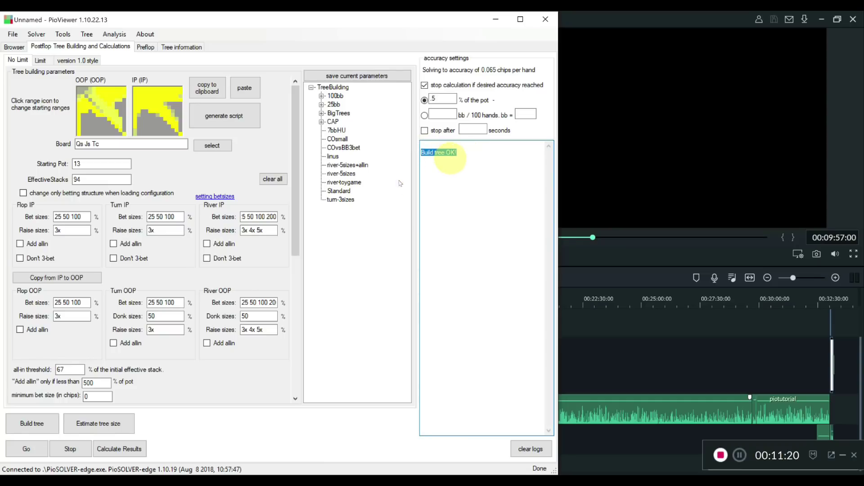
click(27, 449)
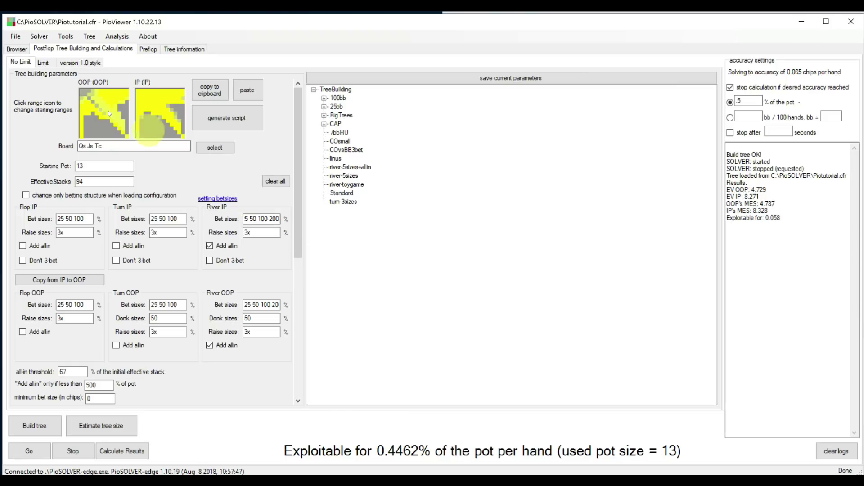
Open the solved tree in the browser view and move its window down to uncover the hand replay video.
click(17, 52)
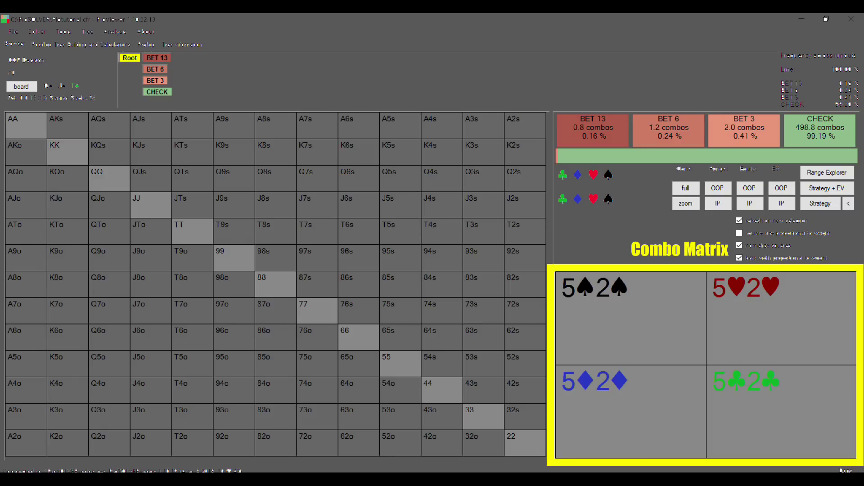
click(588, 322)
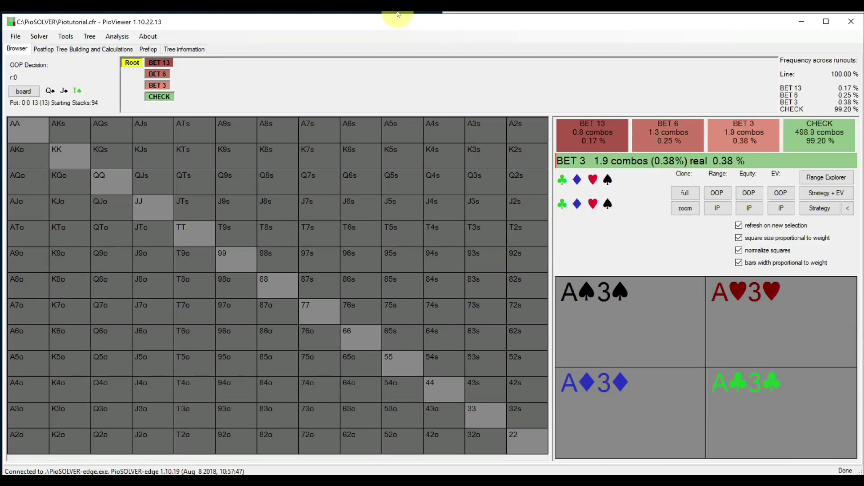
drag(400, 27, 439, 382)
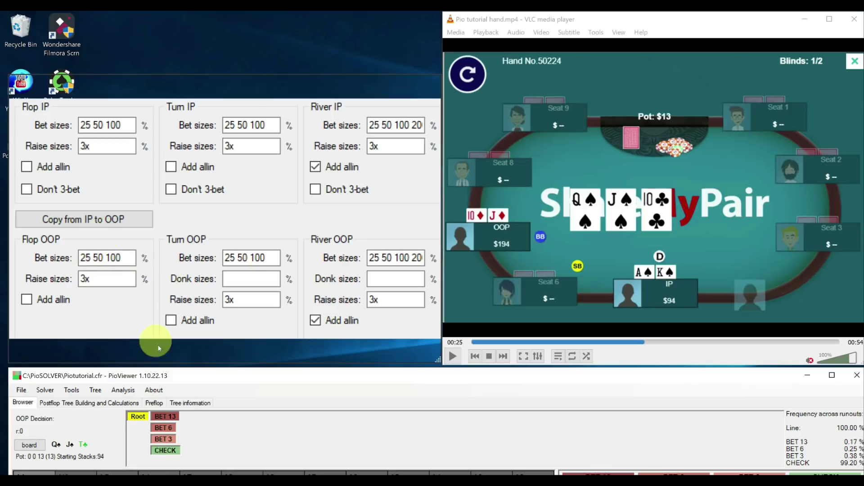
Play the hand replay in VLC through the flop check and 6 bet, following CHECK and BET 6 in the PioViewer tree.
click(453, 356)
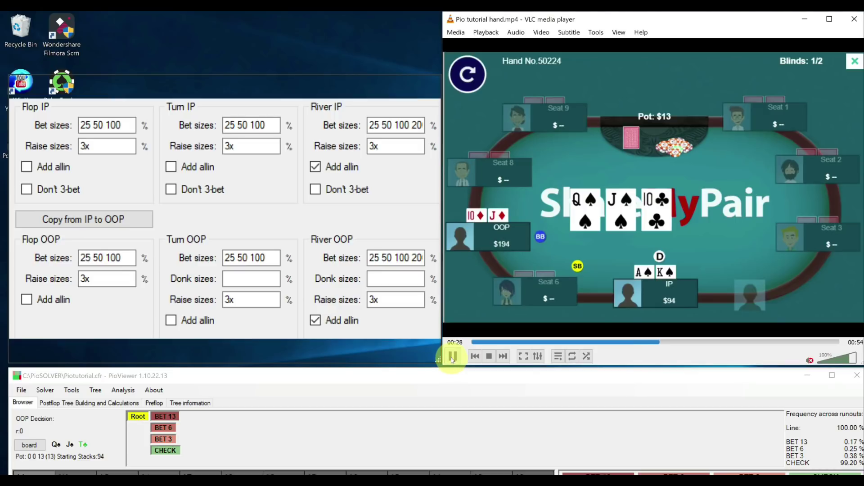
click(453, 357)
click(161, 455)
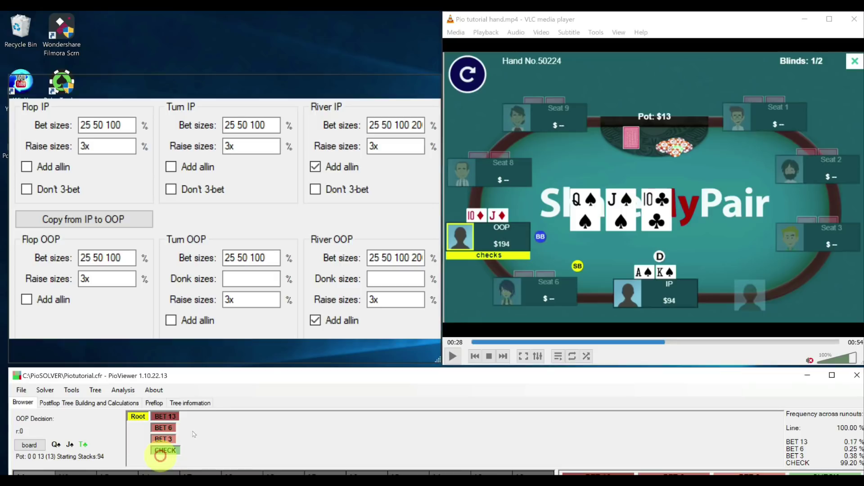
click(172, 450)
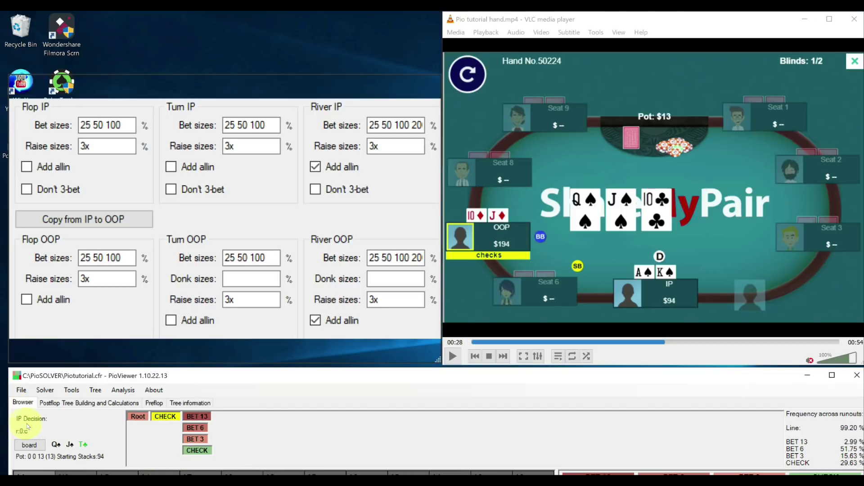
click(453, 356)
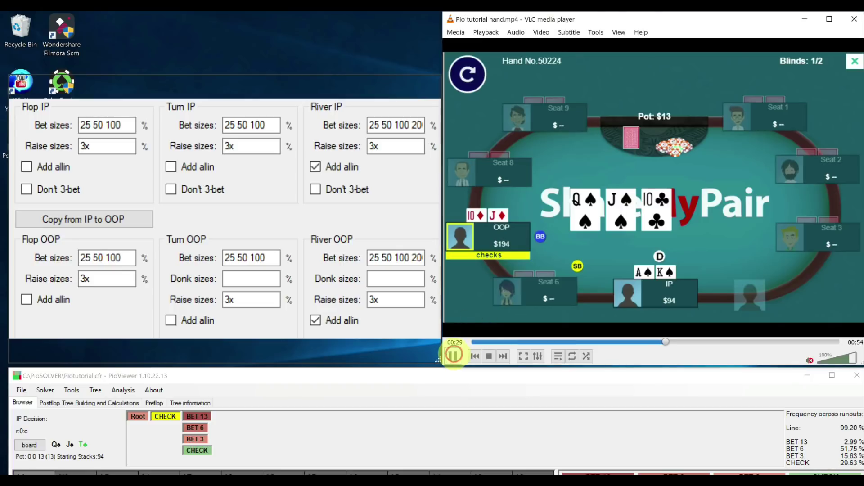
click(453, 355)
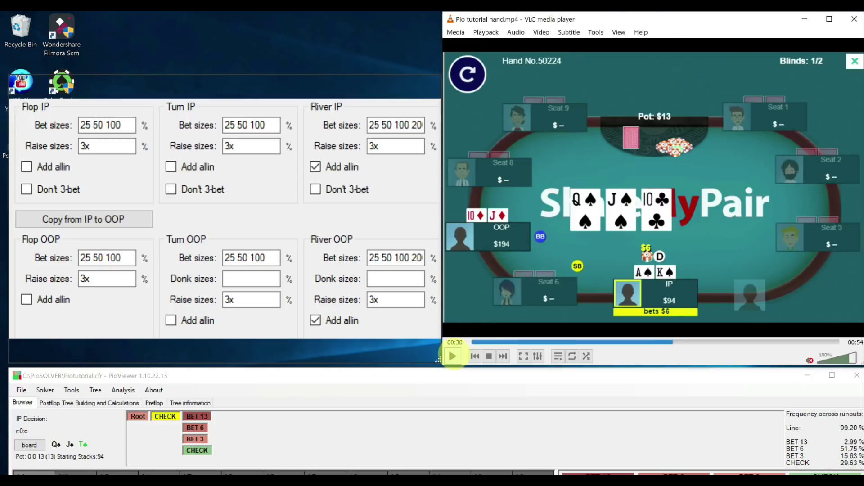
click(196, 428)
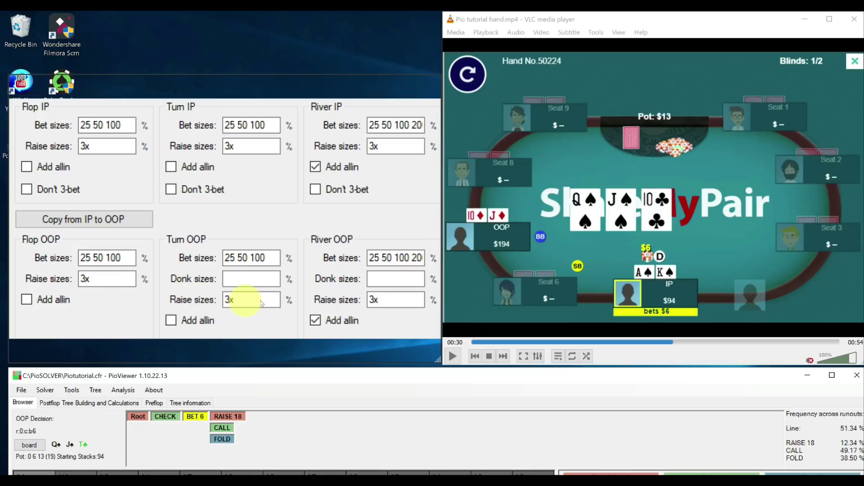
Advance the replay to the turn card and follow OOP's CALL and the K♥ turn in the tree.
click(452, 356)
click(452, 356)
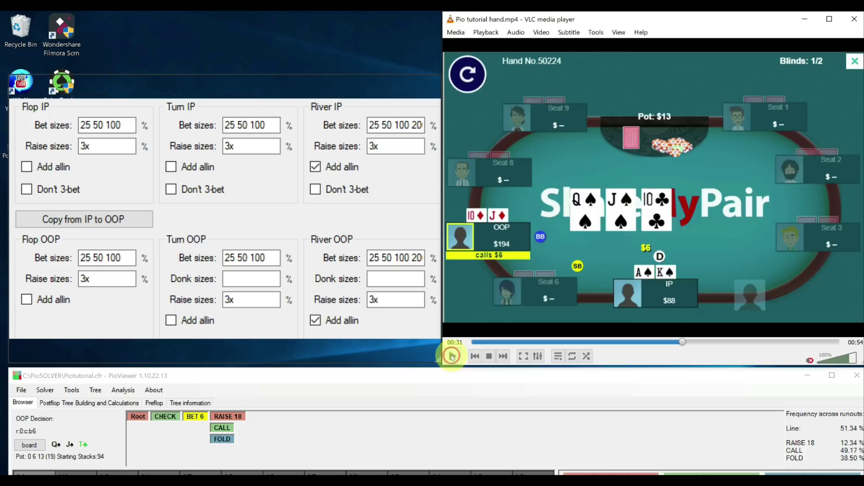
click(222, 428)
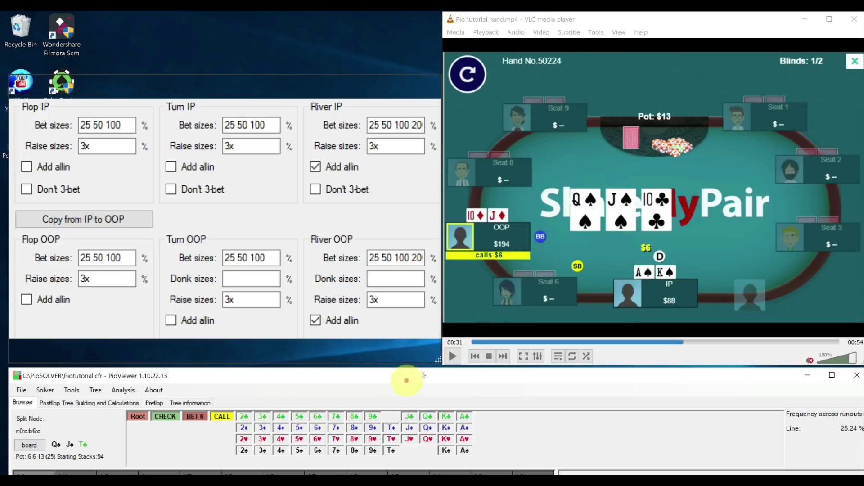
click(448, 360)
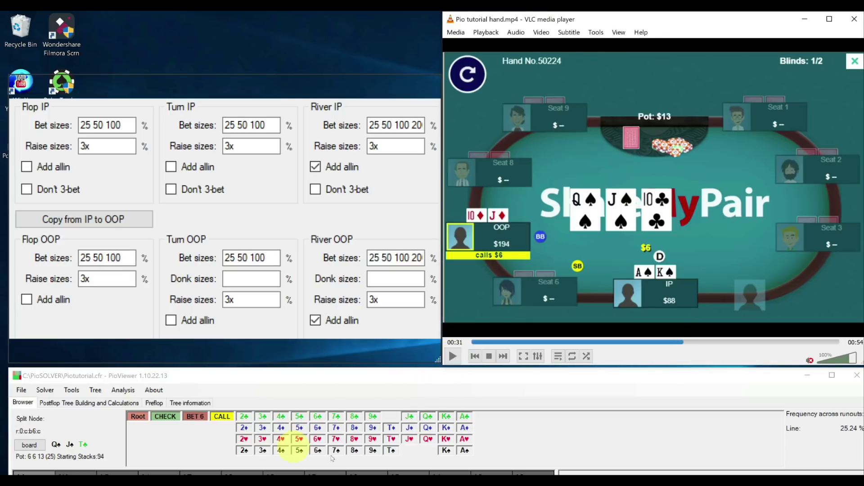
click(452, 356)
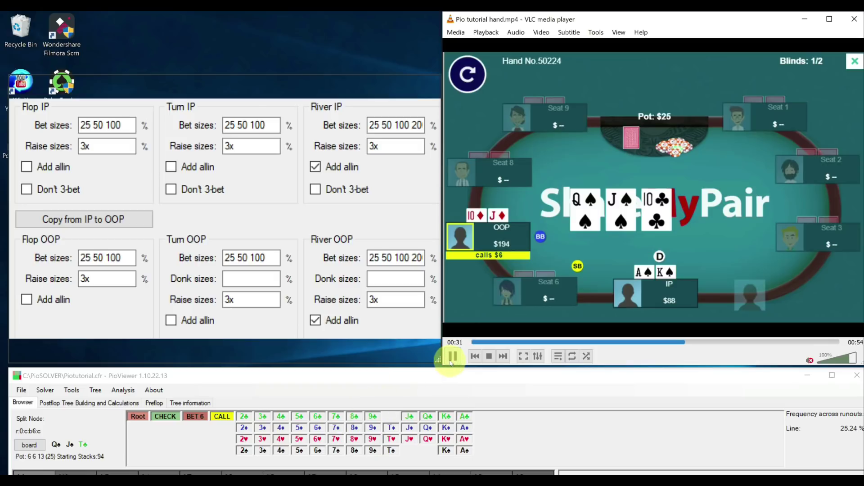
click(453, 356)
click(445, 442)
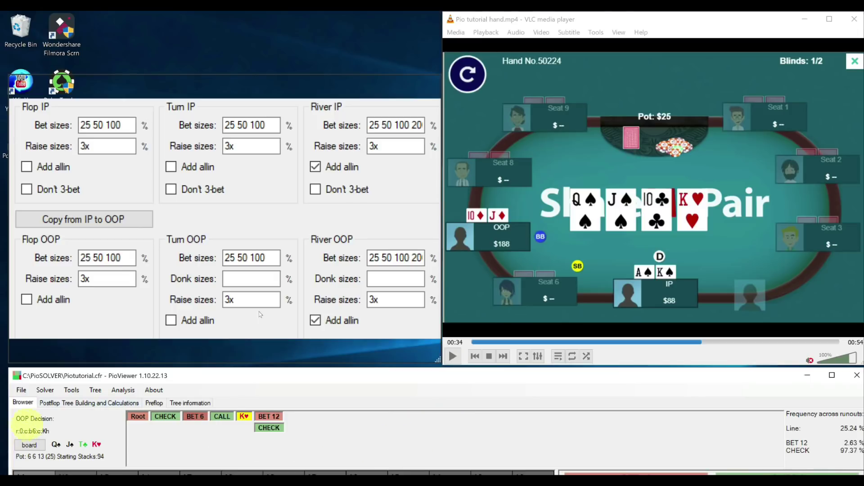
Advance the replay to the river card and follow CHECK, BET 12, CALL and the T♠ river in the tree.
click(453, 356)
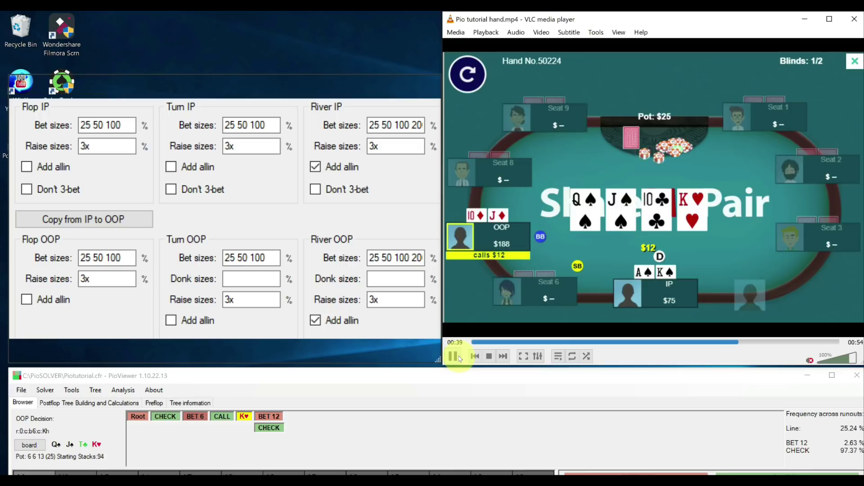
click(454, 356)
click(267, 429)
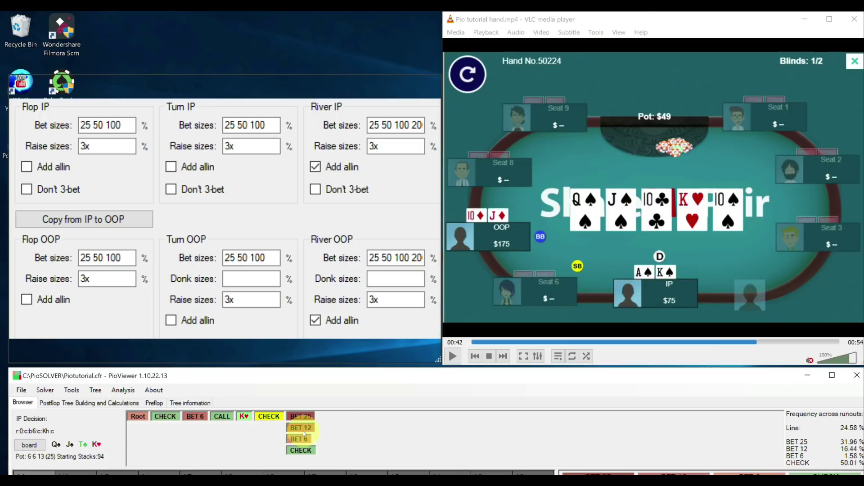
click(303, 428)
click(328, 416)
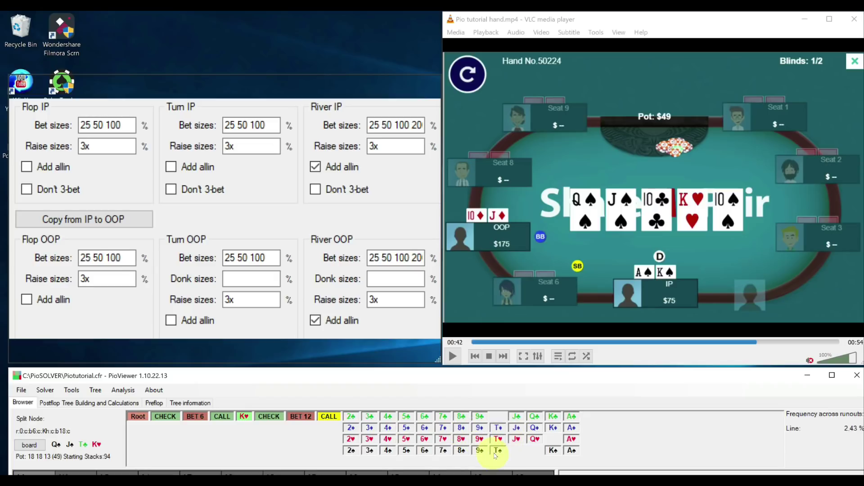
click(497, 450)
Play the replay through the river betting, trying CHECK, BET 24, RAISE 76, CALL in the tree before selecting OOP's BET 76 on the river.
click(454, 357)
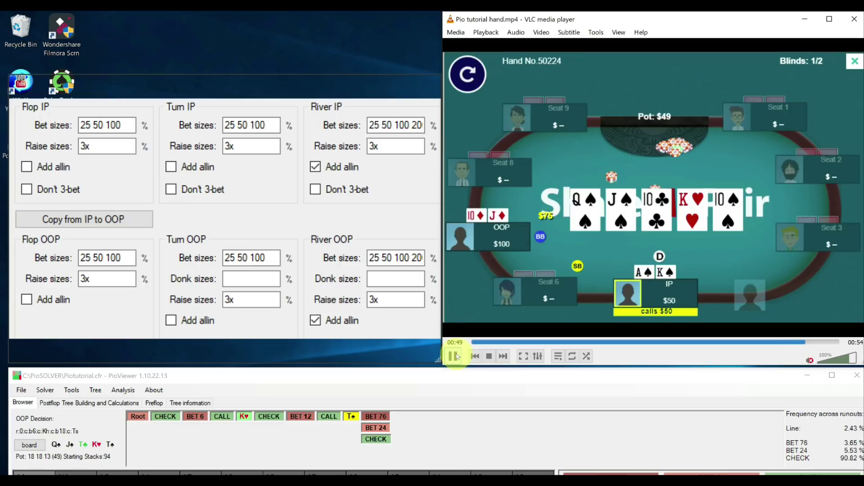
click(454, 357)
drag(428, 375, 444, 385)
click(393, 448)
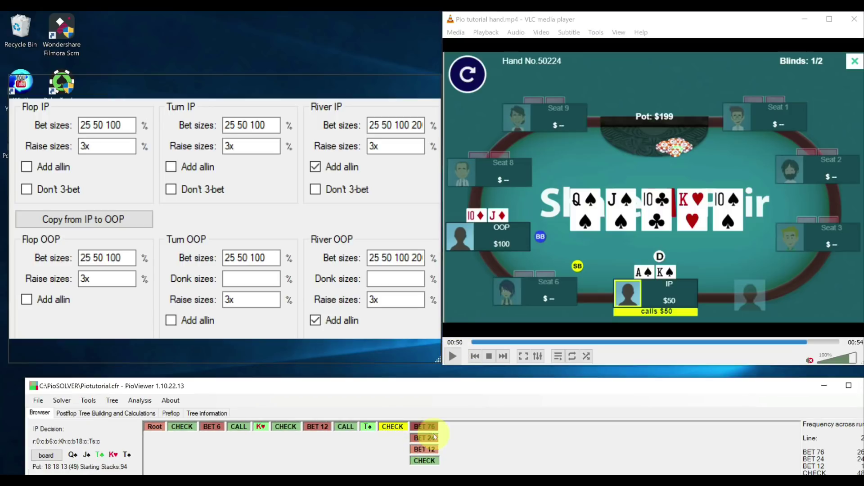
click(435, 439)
click(458, 426)
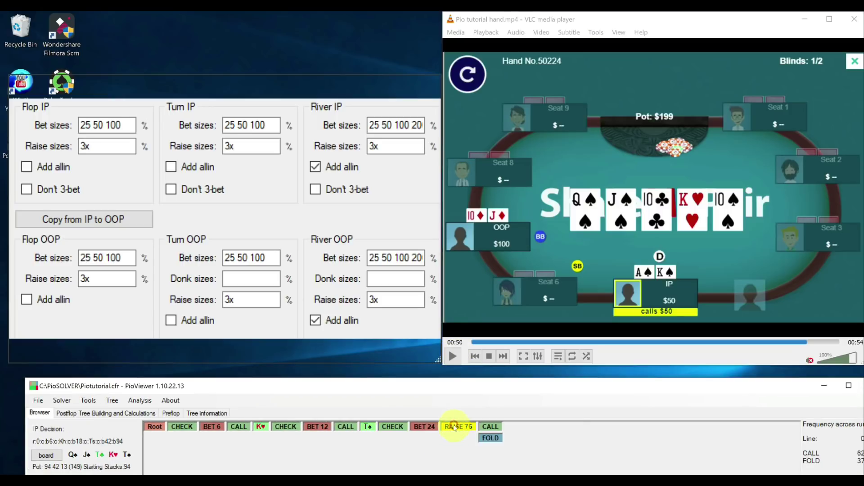
click(491, 427)
click(390, 427)
click(391, 438)
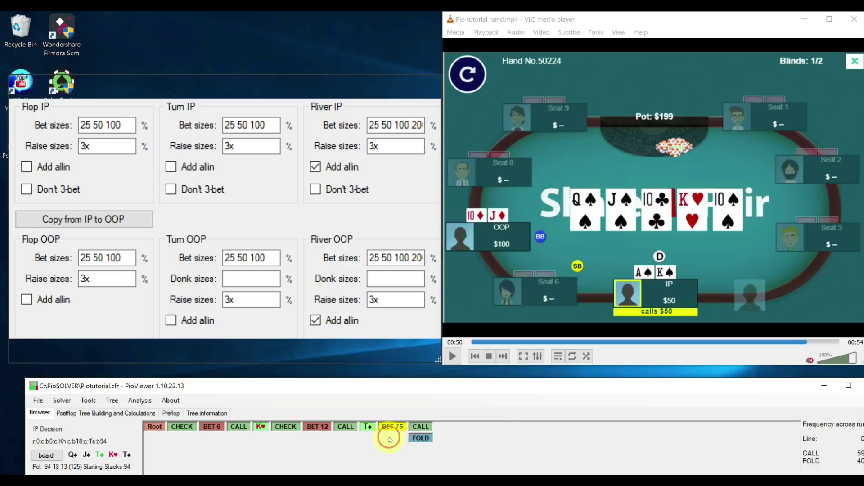
Revisit the K♥ turn and T♠ river nodes, and switch the turn card after the flop CALL to 6♣.
click(261, 427)
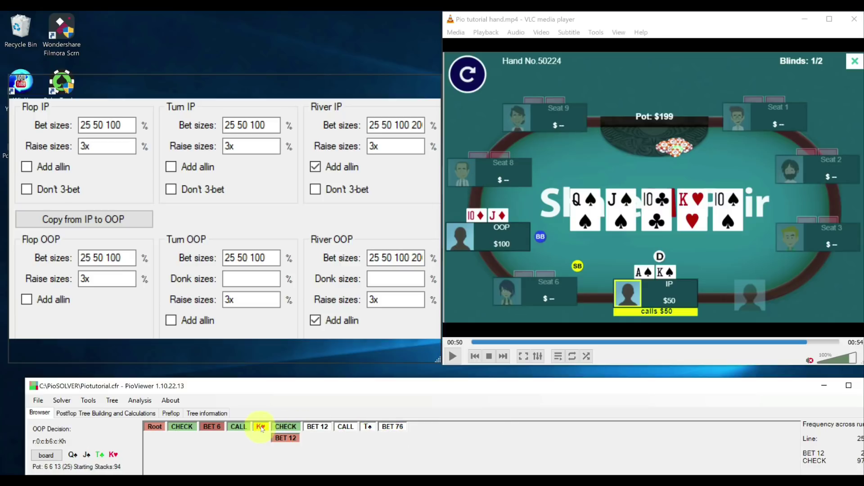
click(368, 427)
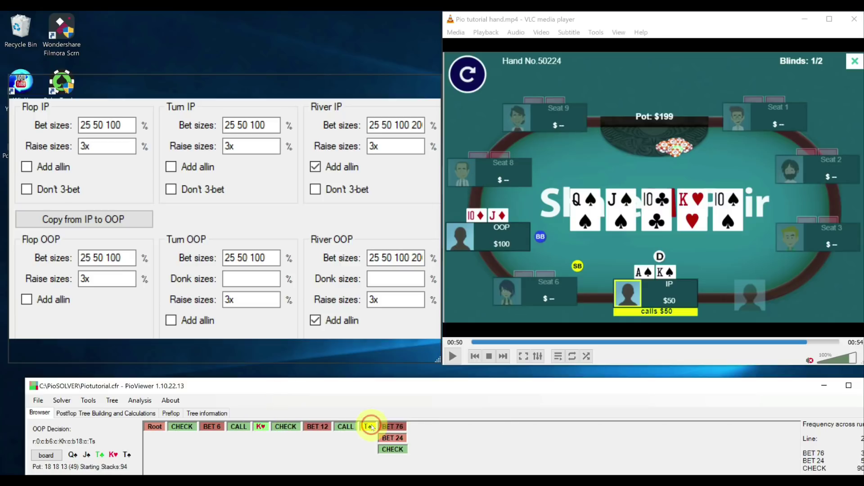
click(239, 427)
click(261, 427)
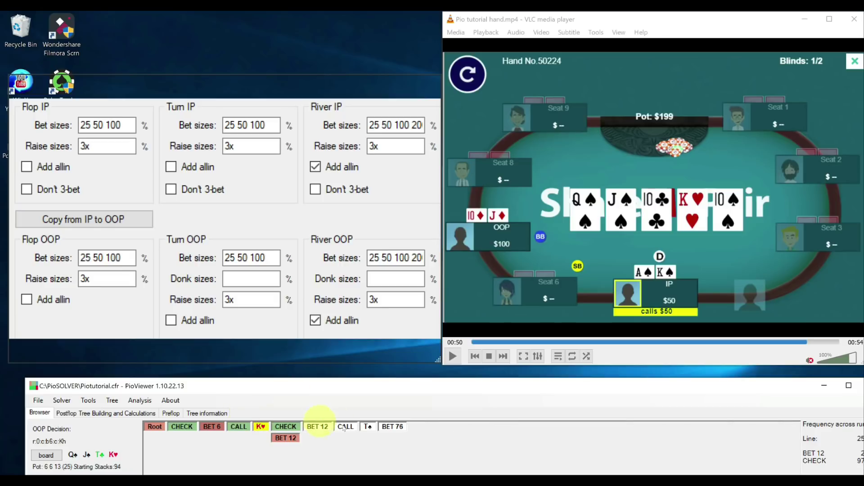
click(239, 427)
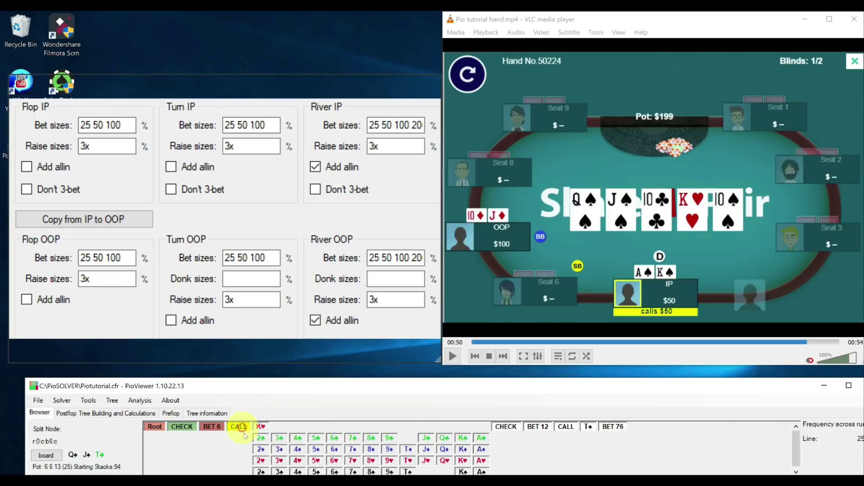
click(336, 438)
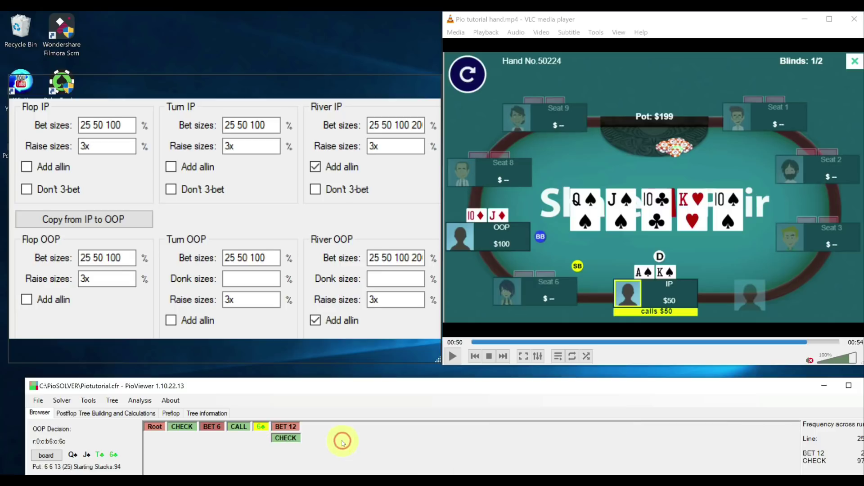
Maximize PioViewer and display IP's strategy at the flop decision after OOP's CHECK.
double_click(513, 386)
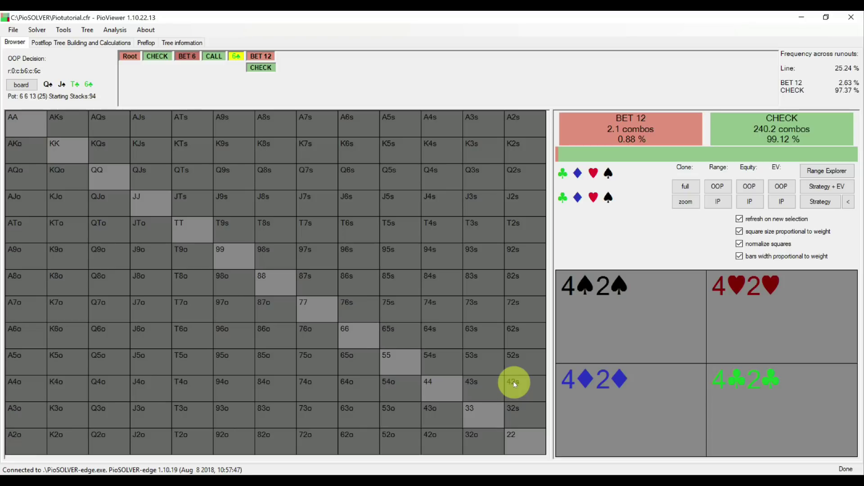
click(133, 56)
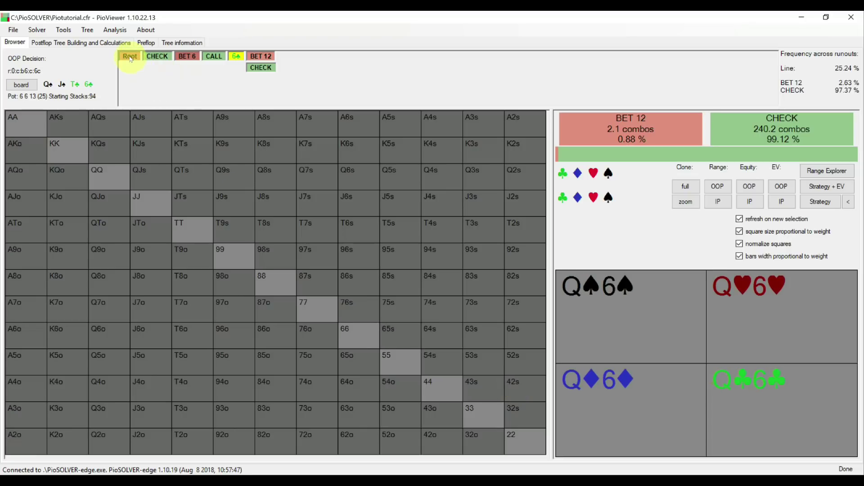
click(149, 56)
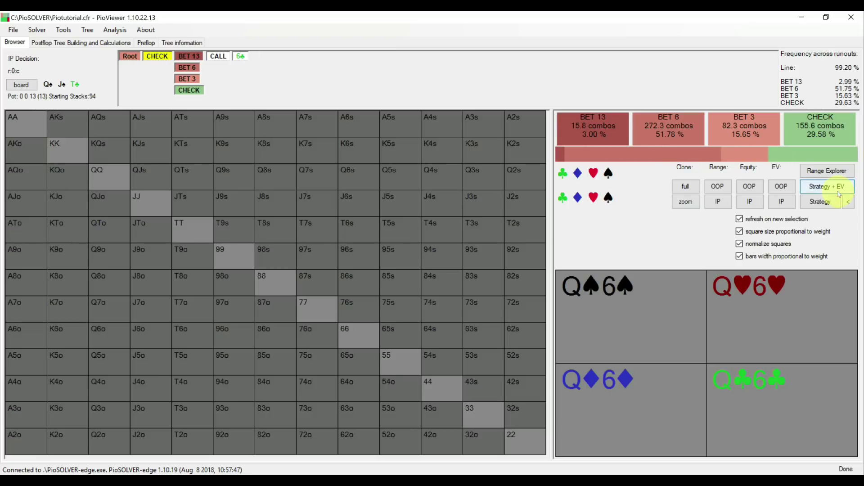
click(827, 201)
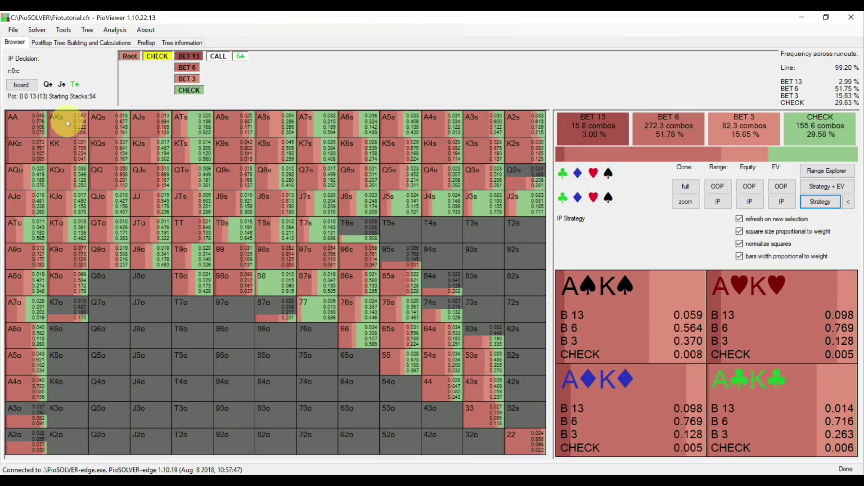
Explore the line BET 6, RAISE 18, CALL, 4♦, BET 12, RAISE 36 from IP's flop decision.
click(185, 69)
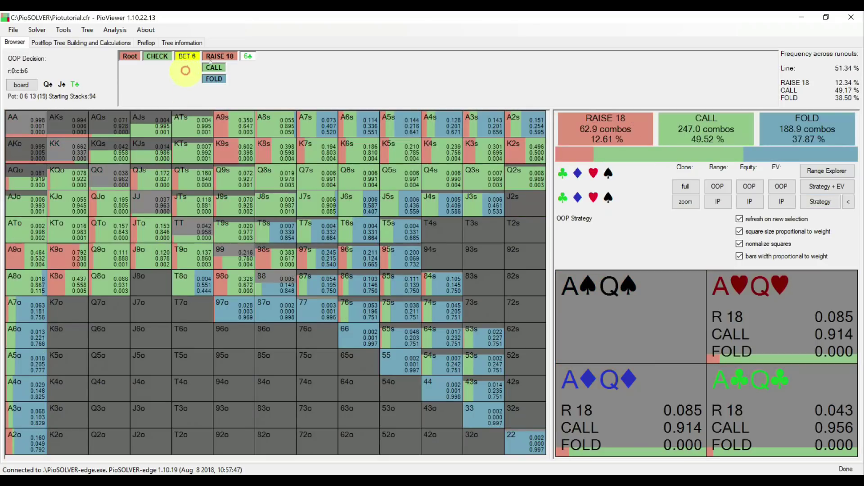
click(219, 56)
click(252, 67)
click(311, 68)
click(310, 77)
click(330, 57)
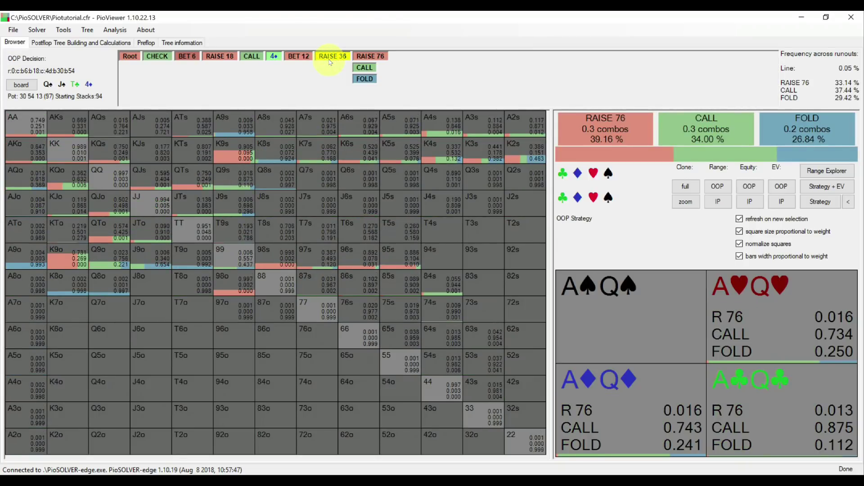
Return to IP's decision after the flop CHECK and compare the equity grids of IP and OOP.
click(150, 56)
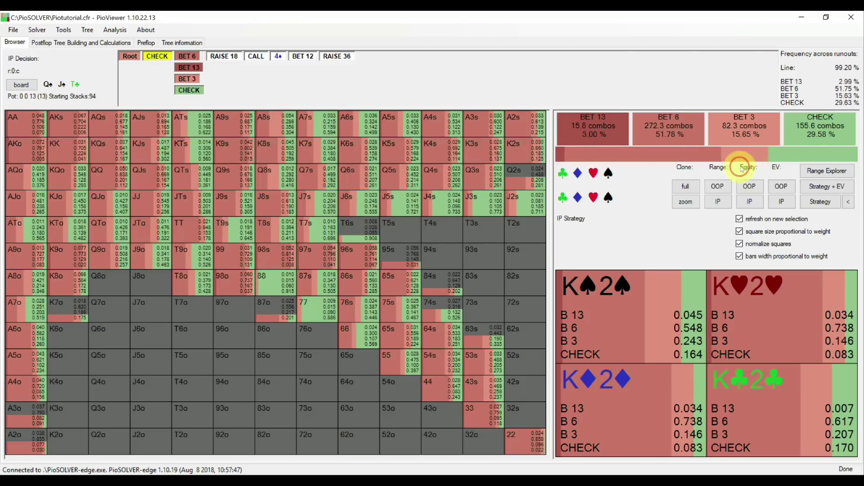
click(750, 202)
click(749, 187)
click(750, 202)
click(750, 187)
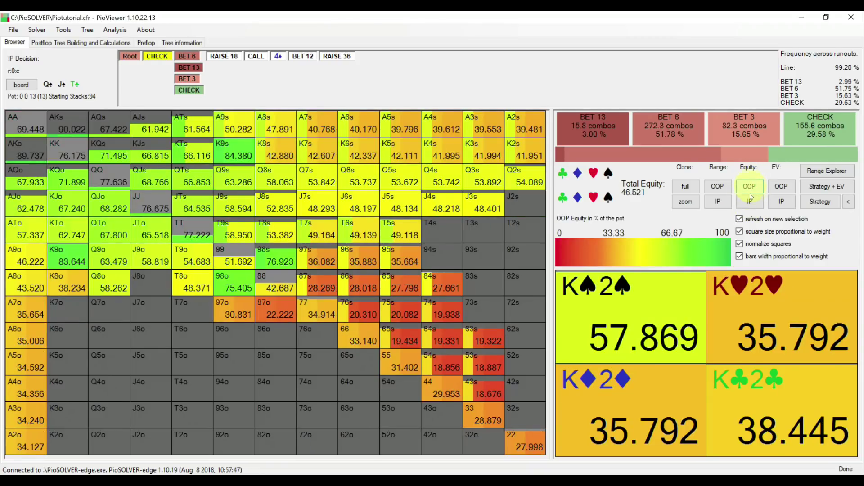
click(751, 203)
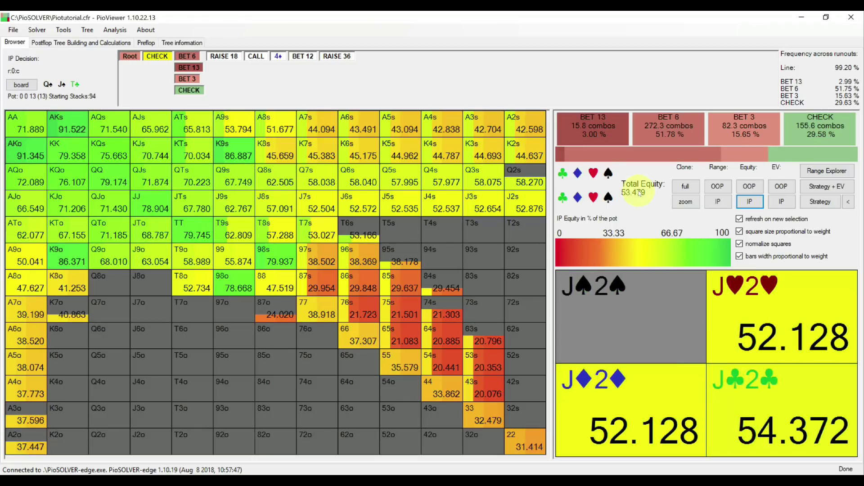
click(745, 187)
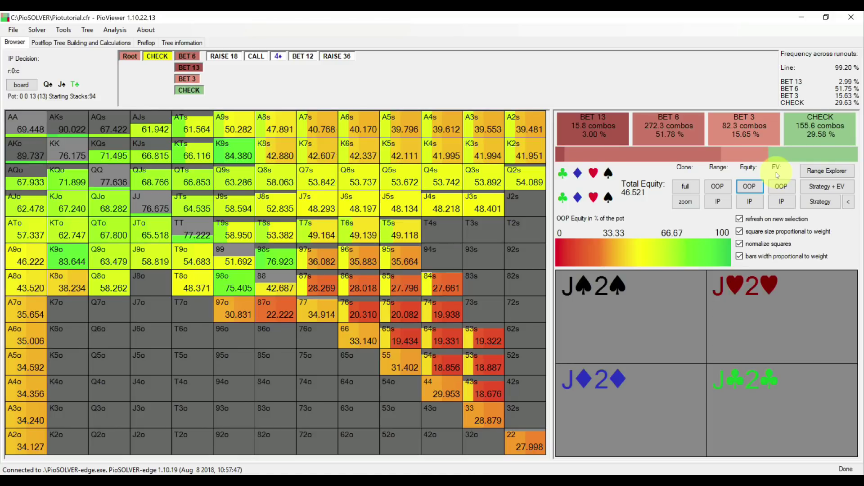
Display OOP's and IP's EV grids, and switch the flop node to IP's combined Strategy + EV view.
click(782, 188)
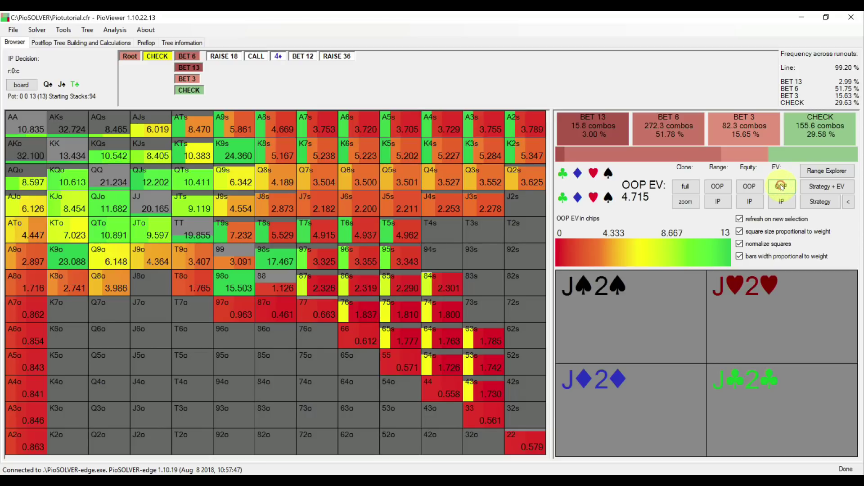
click(782, 202)
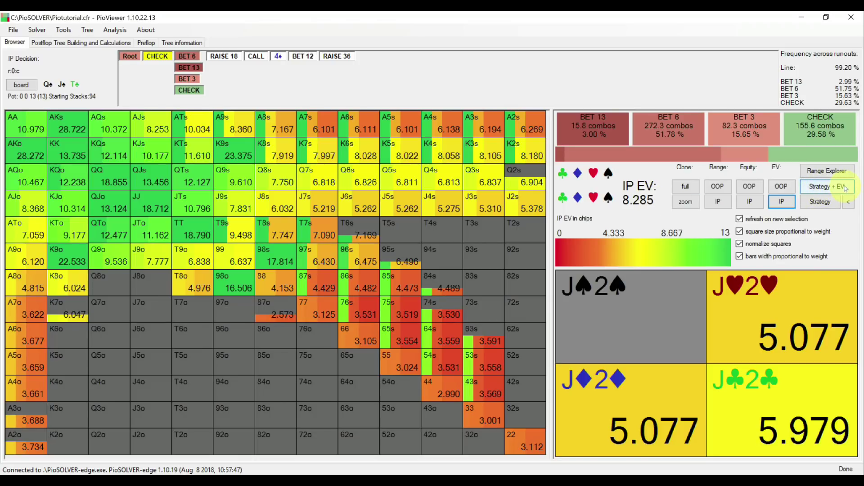
click(829, 189)
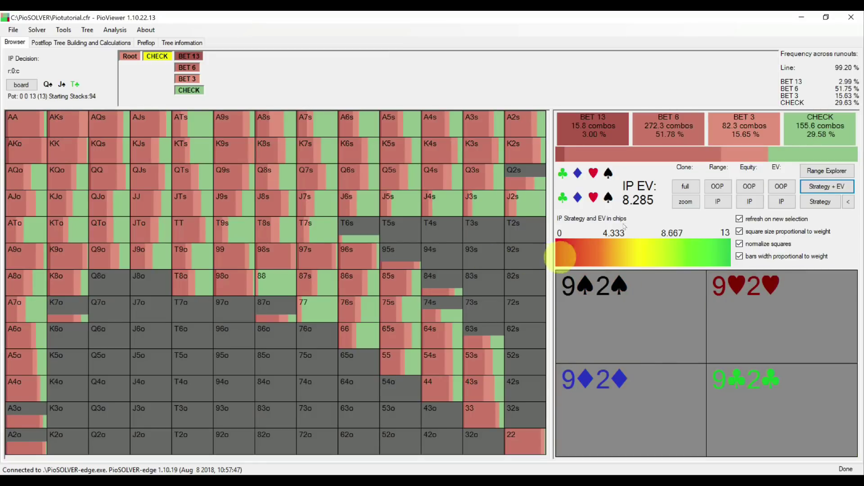
Clone the zoomed IP Strategy and EV hand view into its own window and move it around near the top.
click(685, 203)
drag(670, 96, 662, 28)
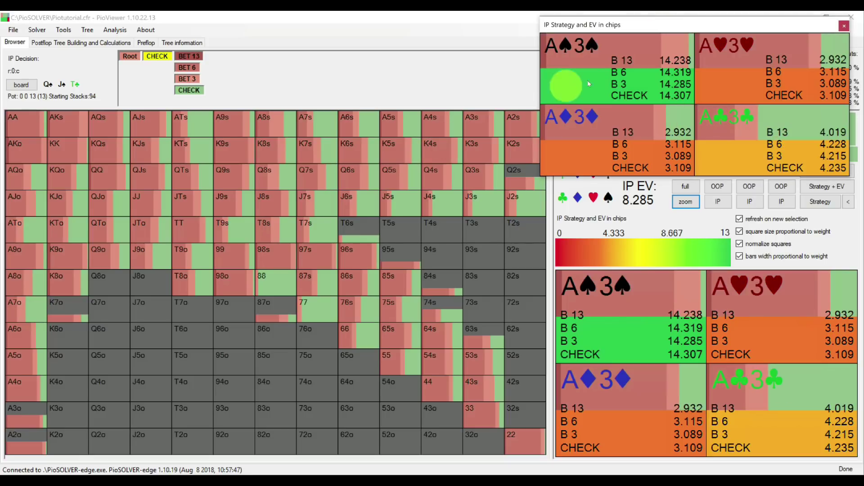
drag(770, 23, 644, 30)
Show OOP's equity in the main grid and place the cloned IP Strategy and EV window above the hand details for comparison.
click(749, 186)
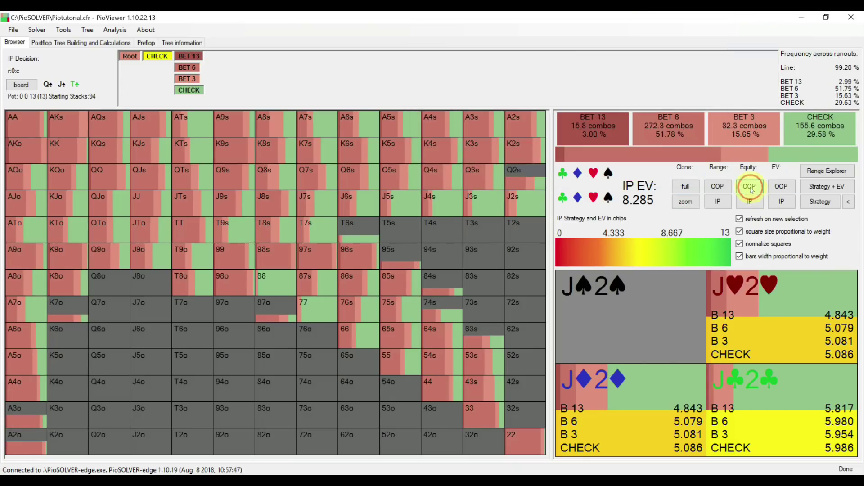
mouse_move(261, 468)
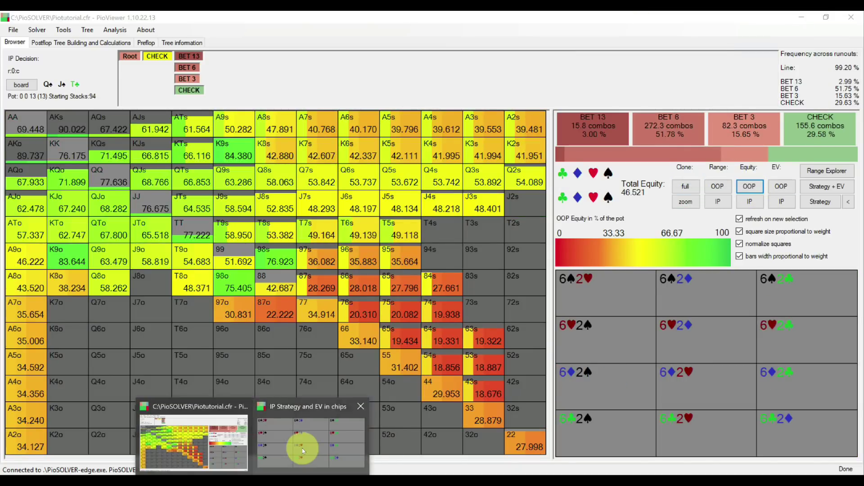
click(299, 447)
drag(568, 33, 706, 116)
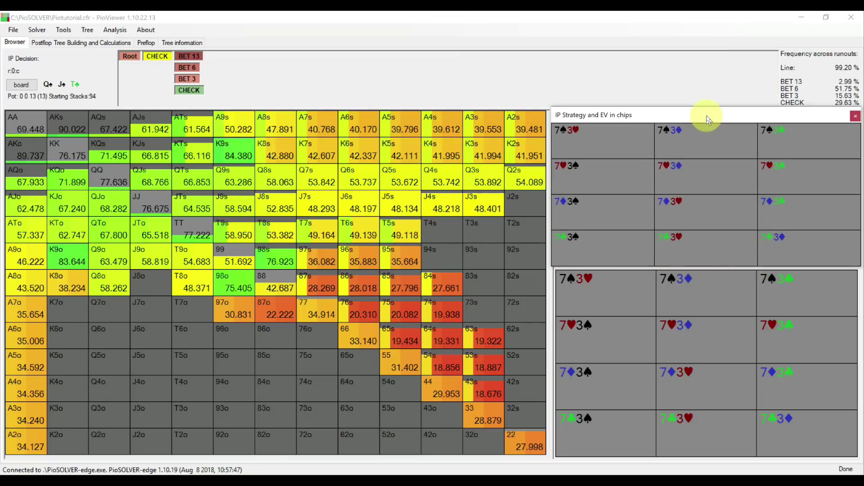
click(466, 148)
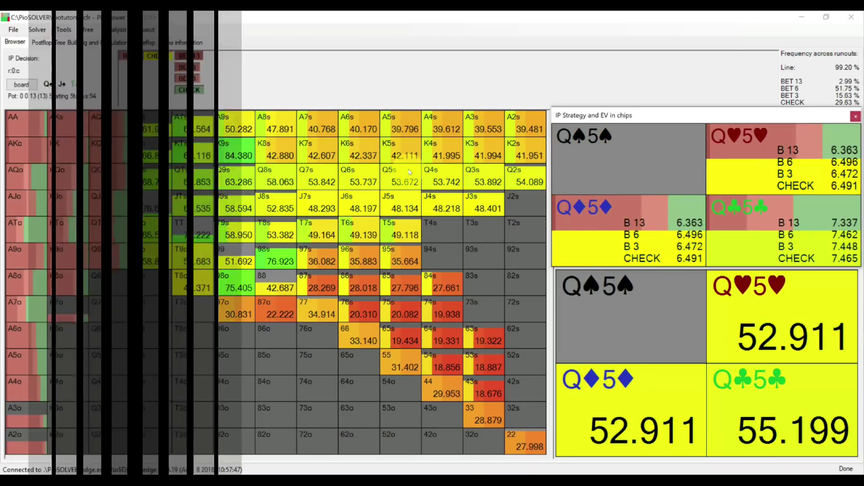
Go to IP's turn decision after K♥ and CHECK, and compare the EV of BET 12 and CHECK.
click(164, 56)
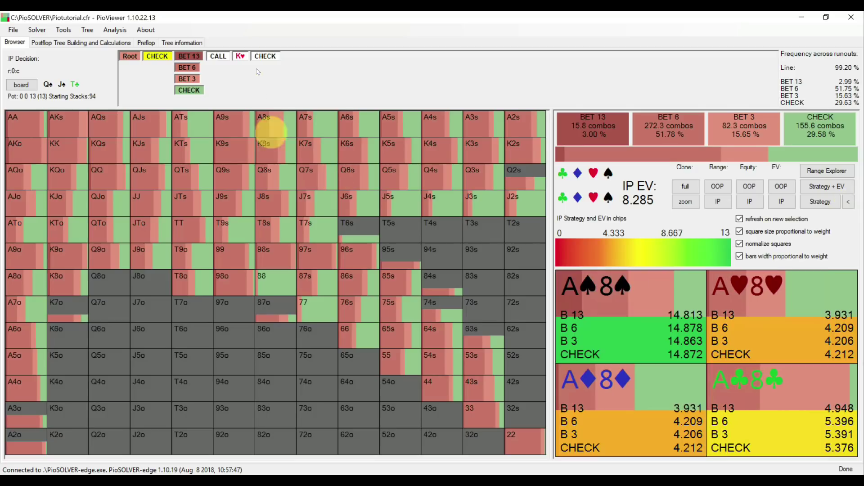
click(265, 56)
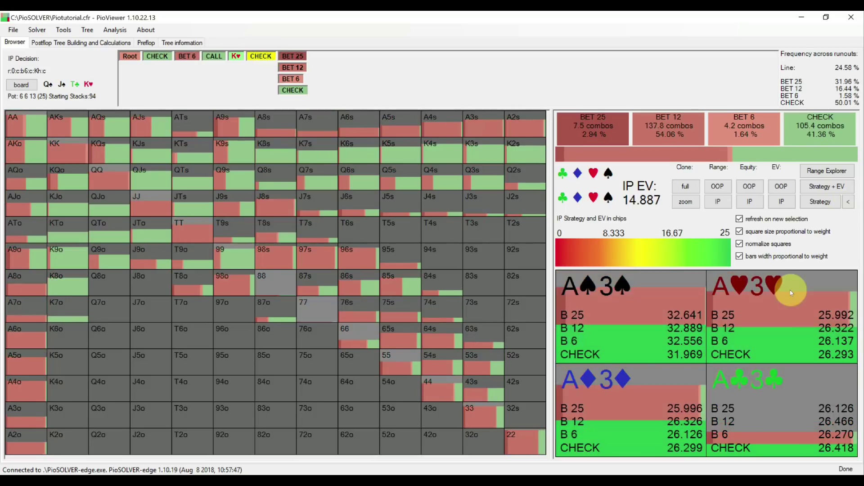
click(849, 203)
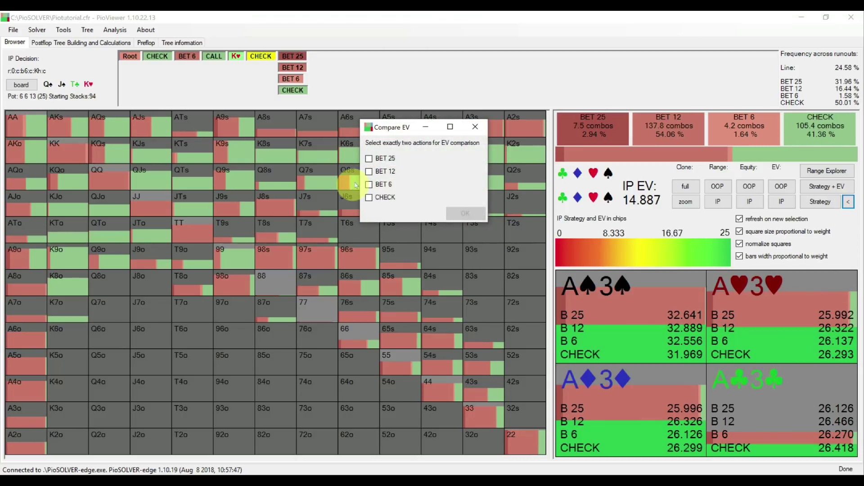
click(375, 199)
click(460, 212)
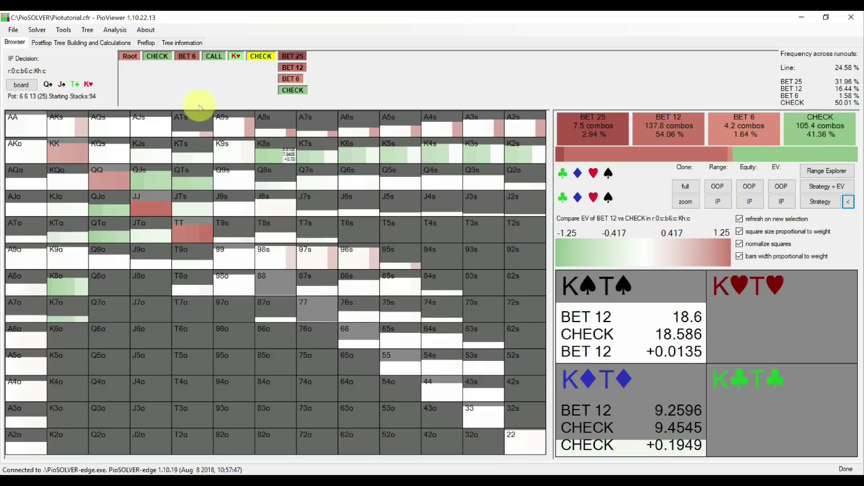
Go back to IP's decision after the flop CHECK and compare the EV of BET 3 and CHECK.
click(168, 59)
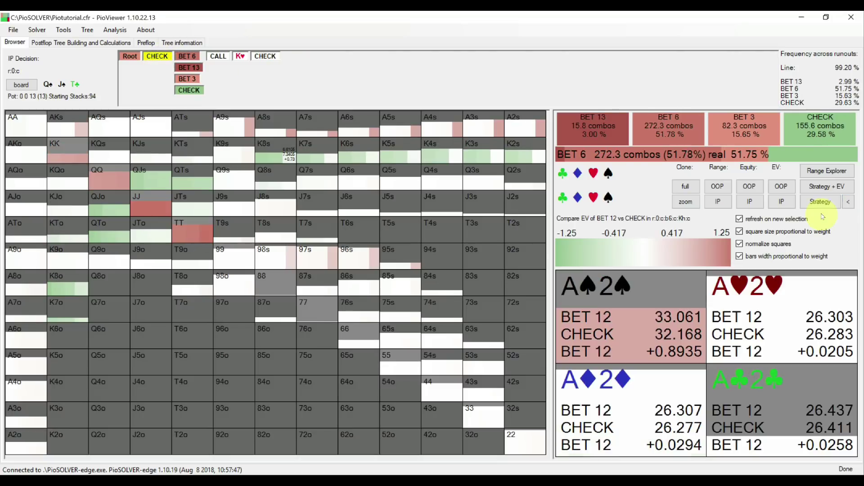
click(848, 202)
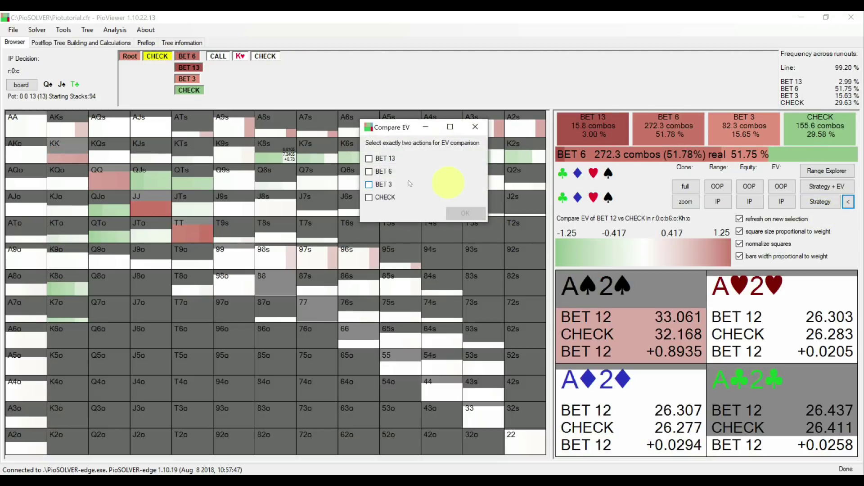
click(370, 198)
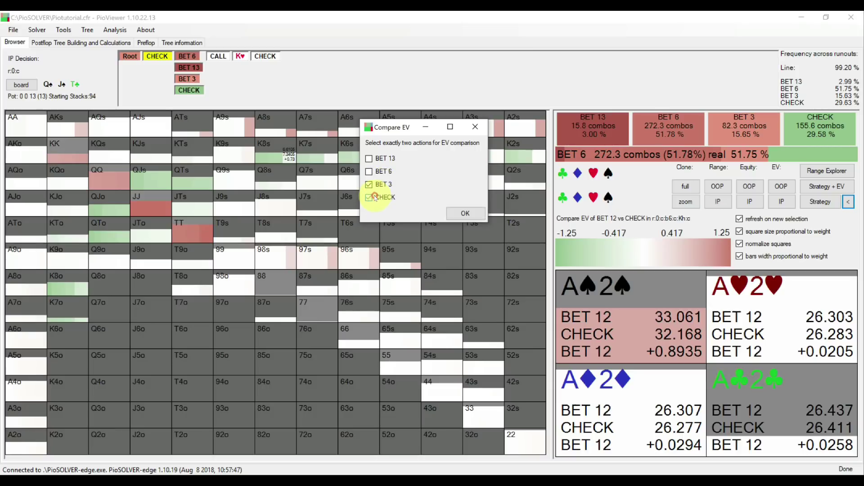
click(464, 214)
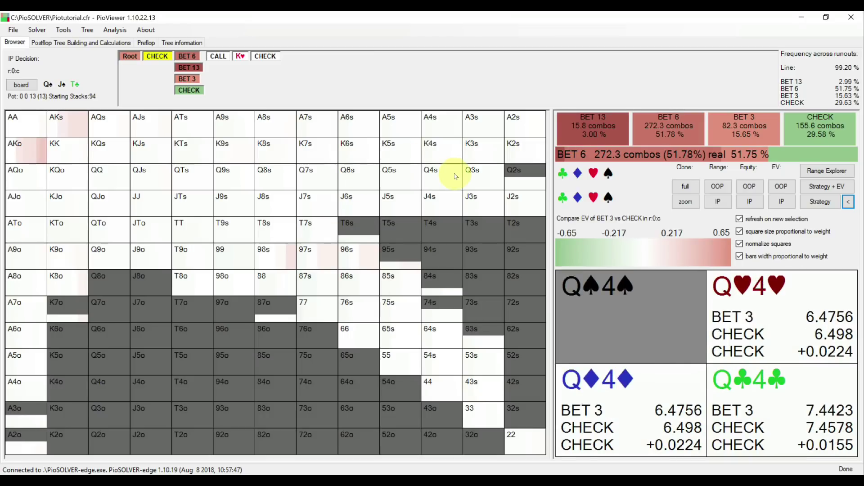
Go to IP's turn decision after K♥ and CHECK, and examine the frequencies of BET 25, BET 12, BET 6 and CHECK.
click(265, 56)
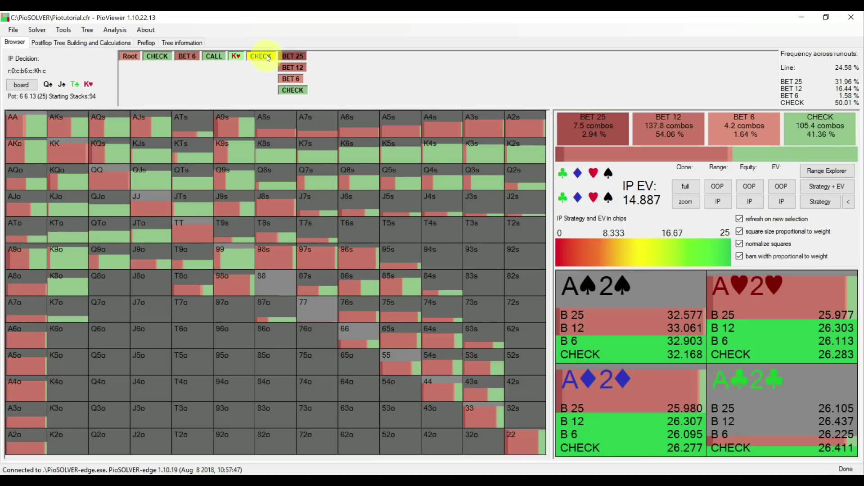
mouse_move(654, 139)
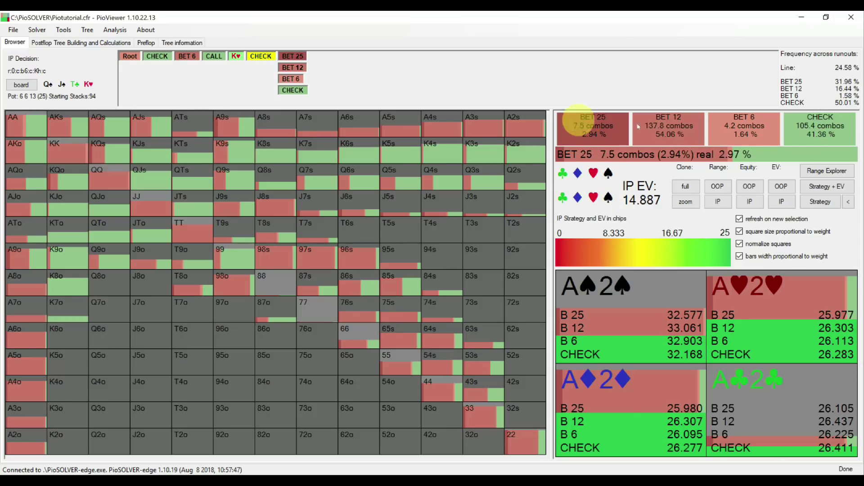
mouse_move(838, 131)
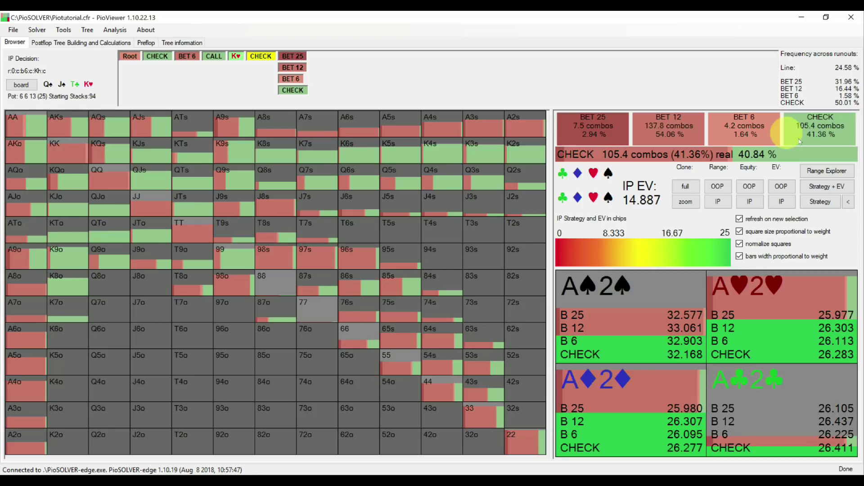
mouse_move(765, 128)
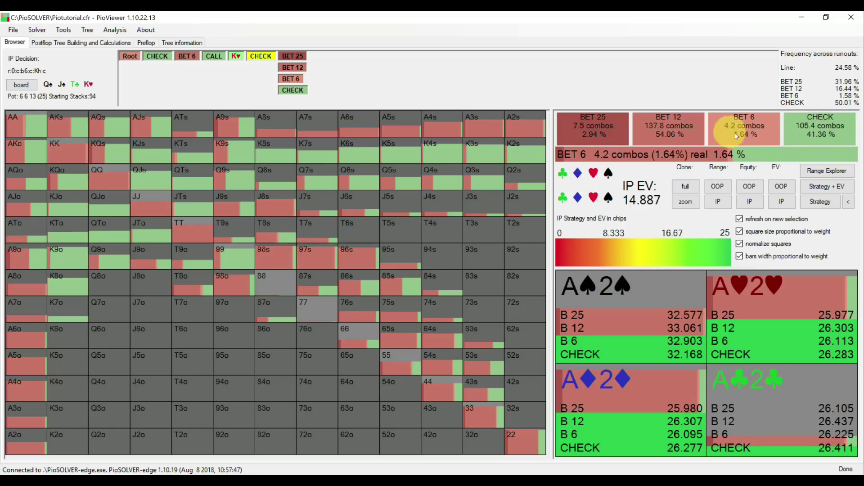
mouse_move(702, 124)
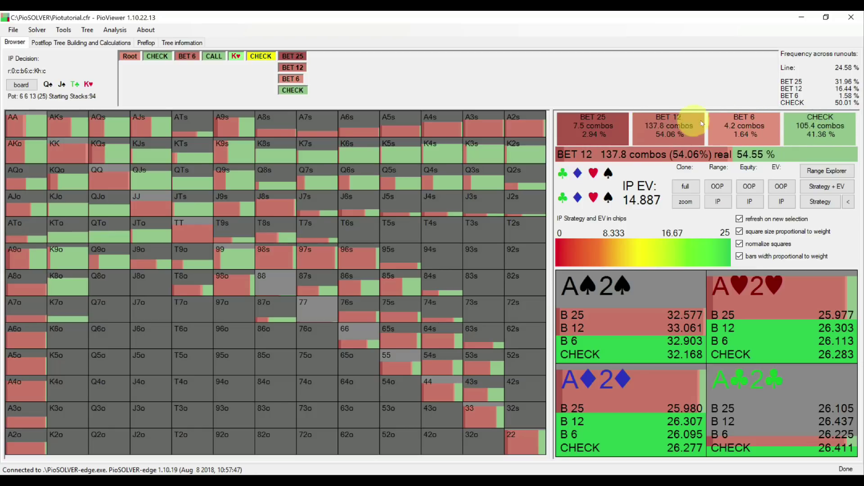
mouse_move(796, 127)
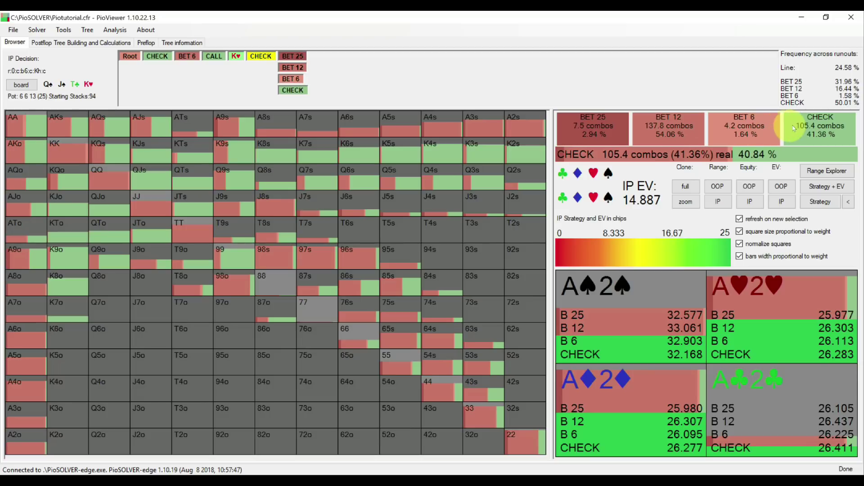
View IP's action ranges for CHECK, BET 25 and BET 12, and return the grid to strategy with EV.
click(819, 132)
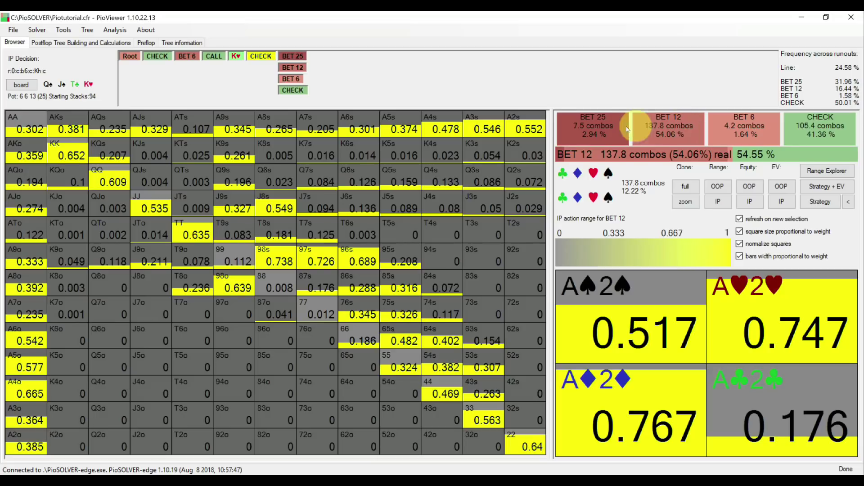
click(597, 128)
click(660, 135)
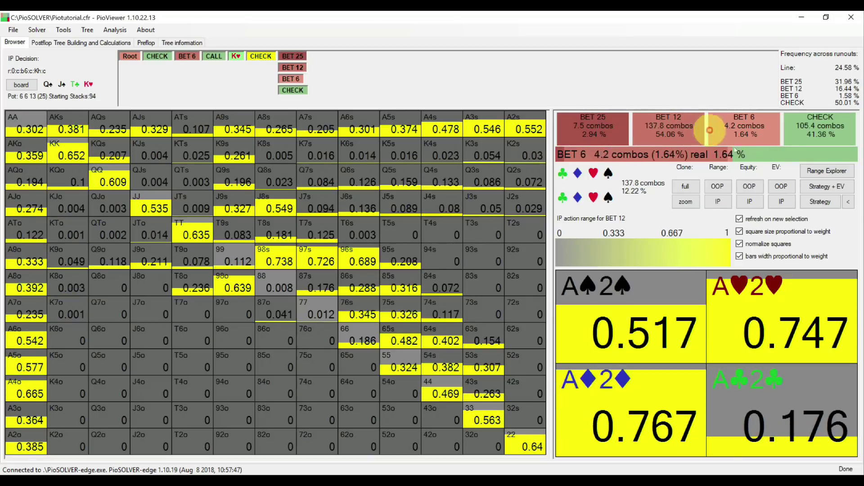
click(829, 189)
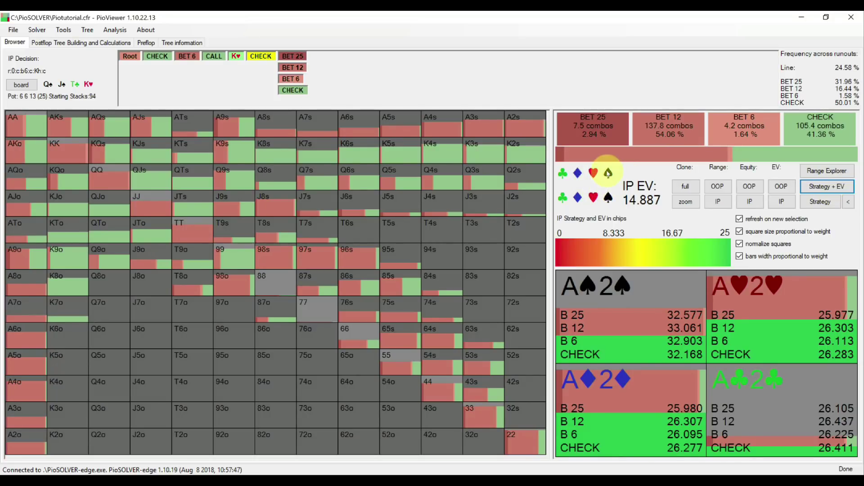
Filter the strategy grid to hands holding a spade, trying the first card, the second card, and both.
click(578, 173)
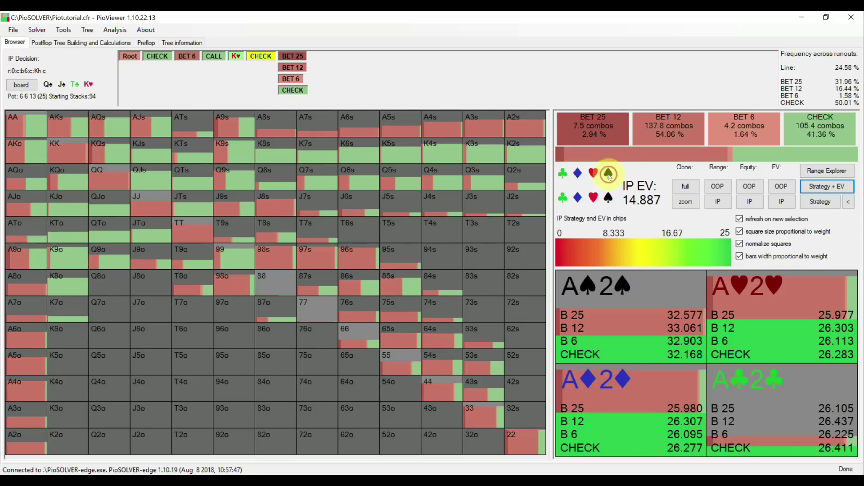
click(609, 174)
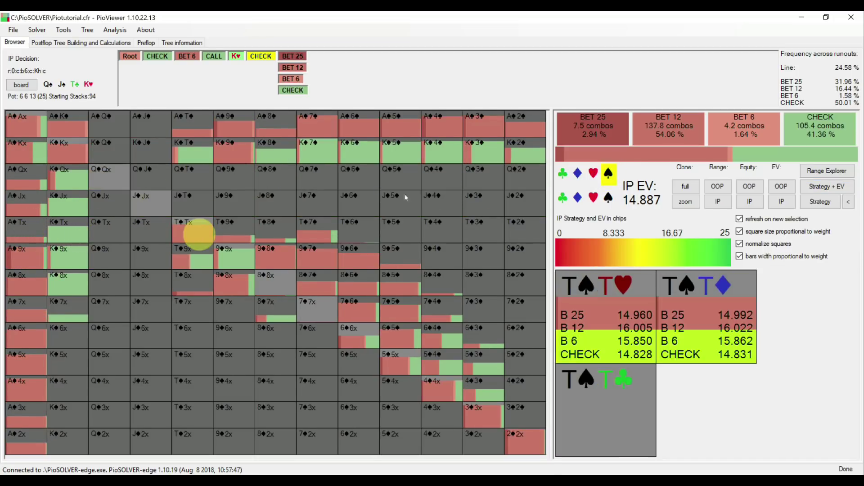
click(578, 174)
click(611, 174)
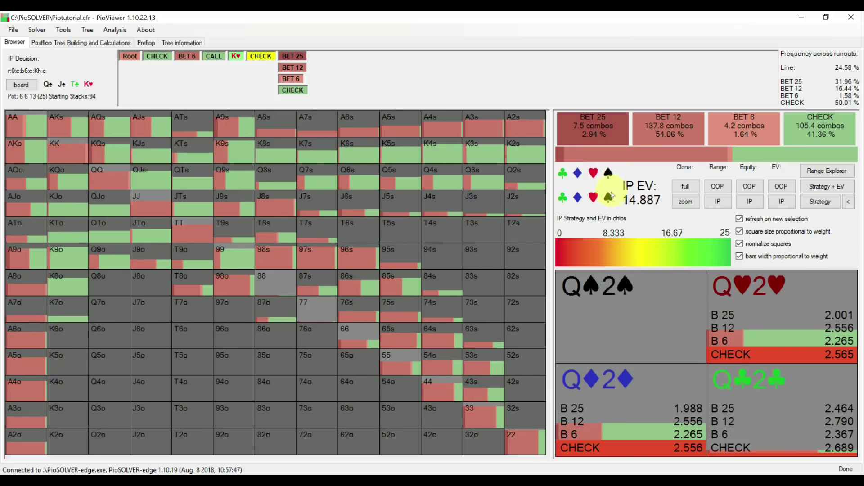
click(610, 194)
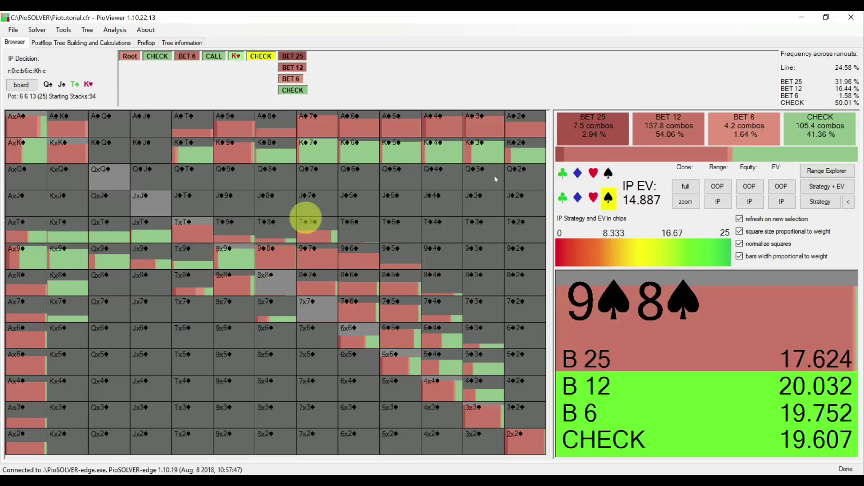
click(609, 172)
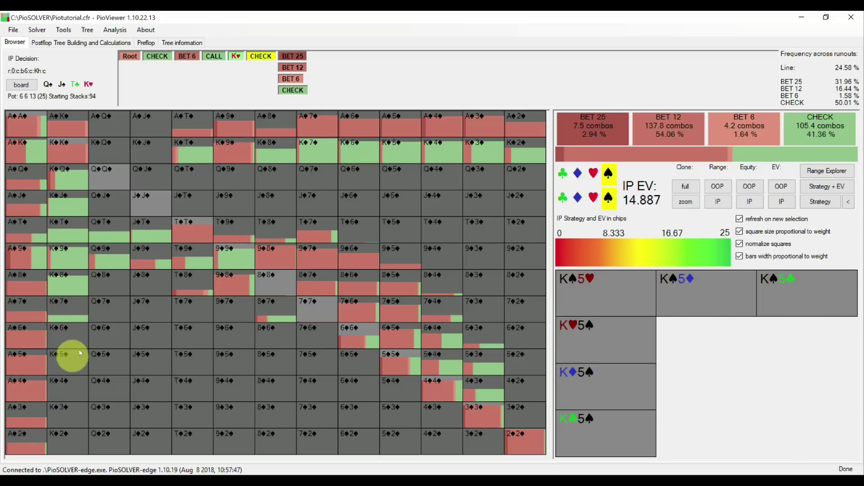
Exclude spades from both hole cards in the strategy grid, clear the exclusions, and filter for spades again.
click(608, 175)
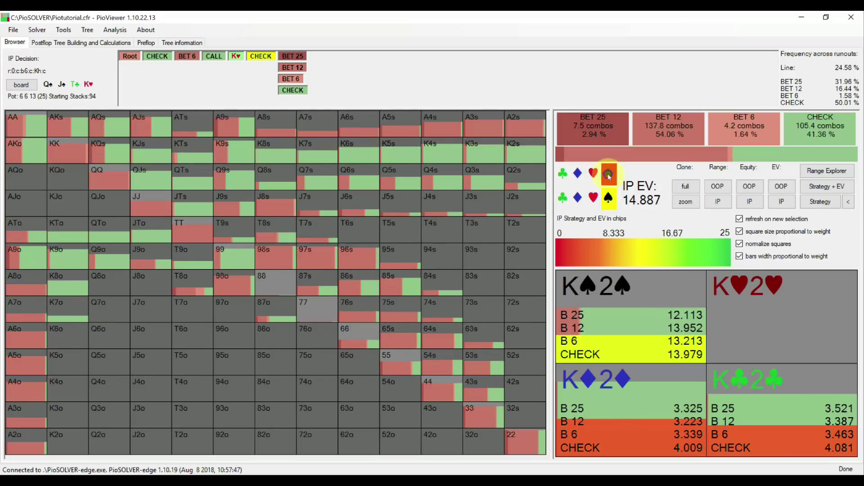
click(608, 197)
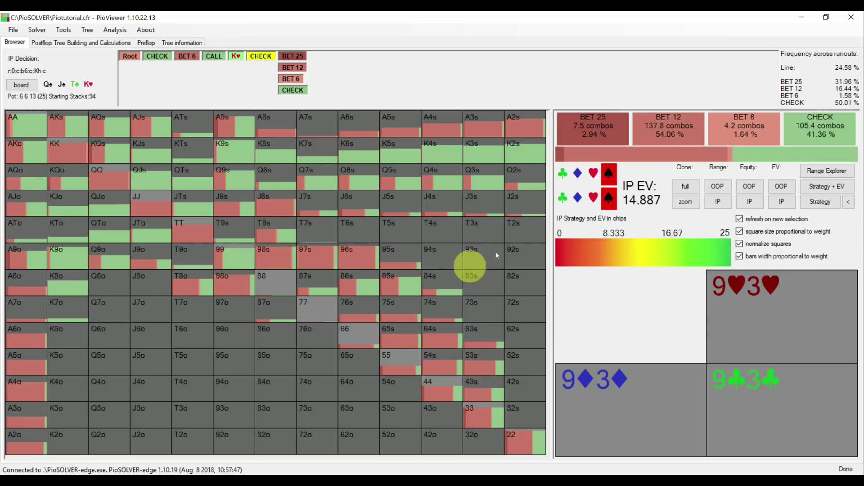
click(610, 175)
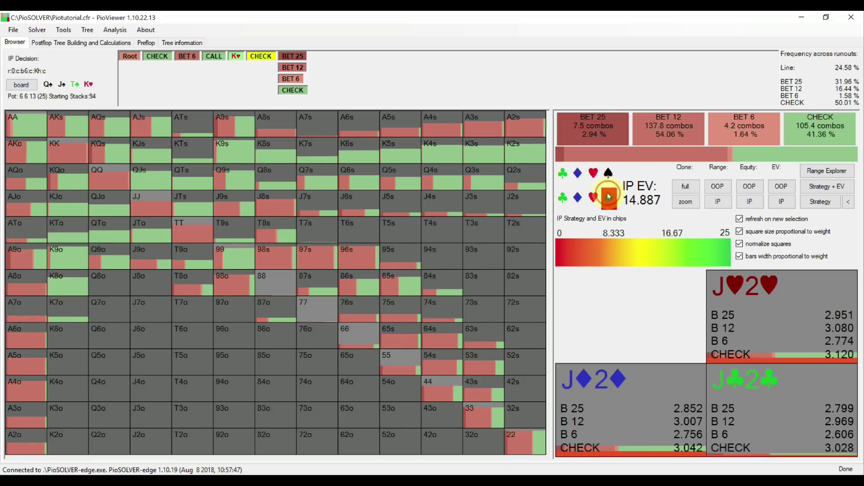
click(609, 196)
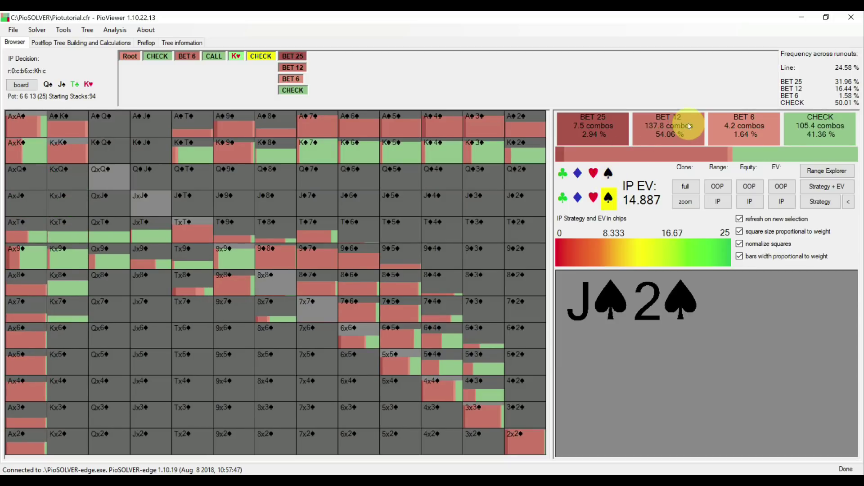
mouse_move(688, 128)
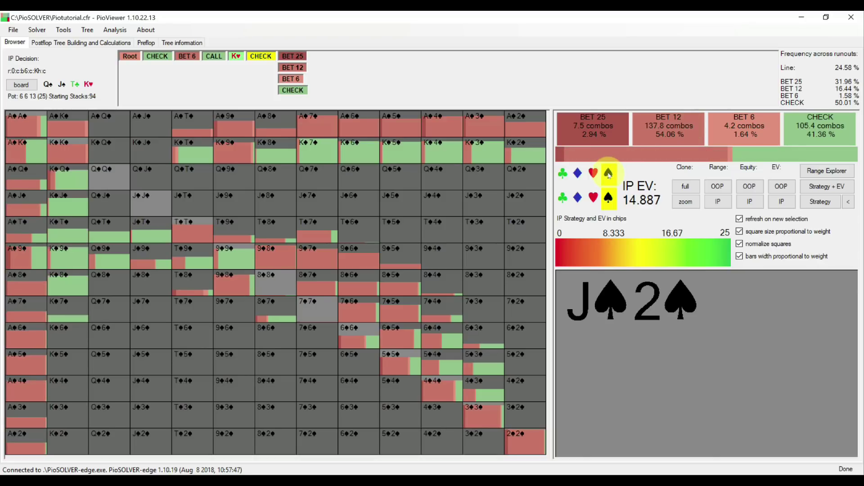
click(666, 127)
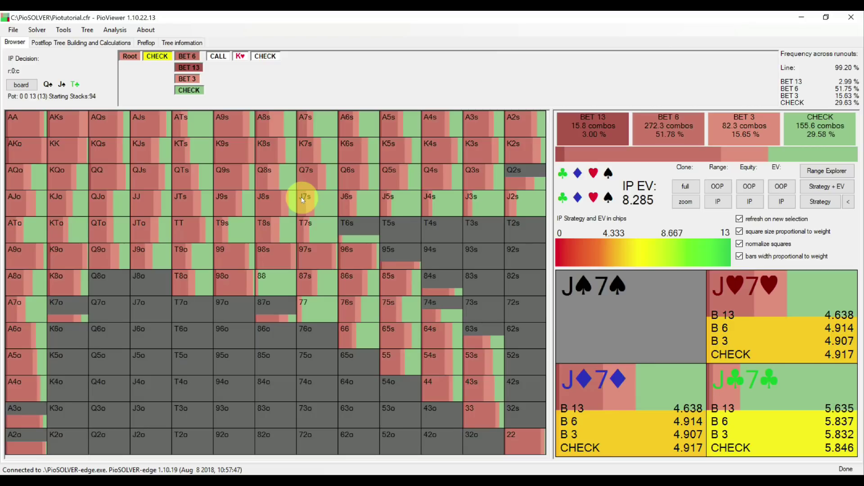
Go to OOP's turn decision on K♥, open the runouts EV comparison (Hotness) window, and move it over the grid.
click(117, 34)
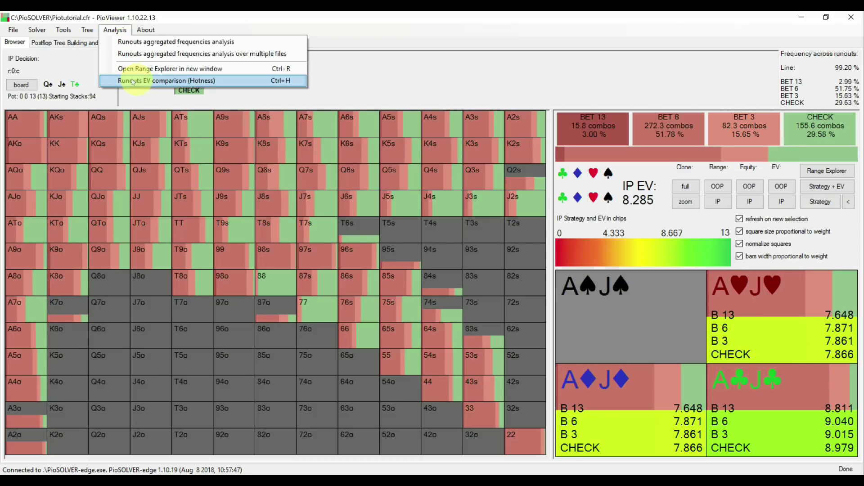
click(385, 90)
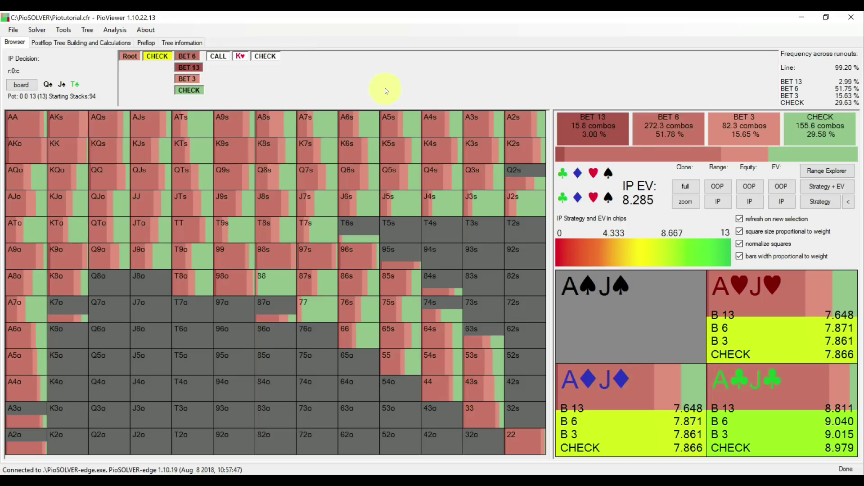
click(237, 56)
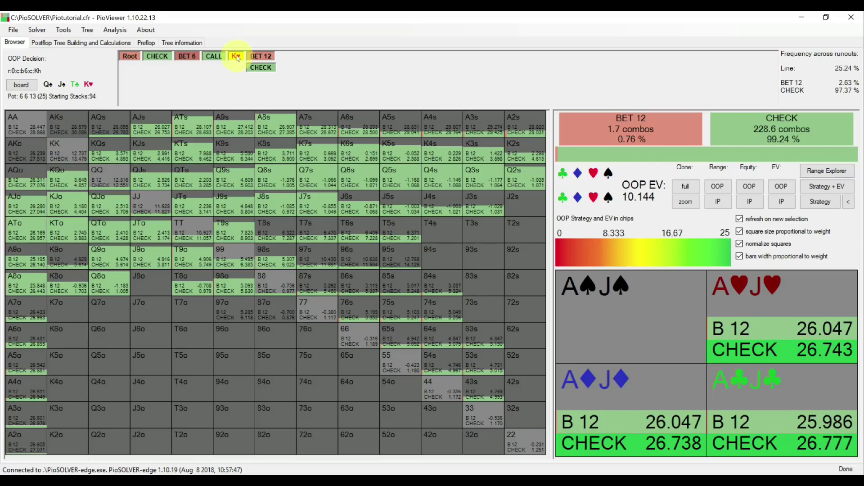
click(247, 121)
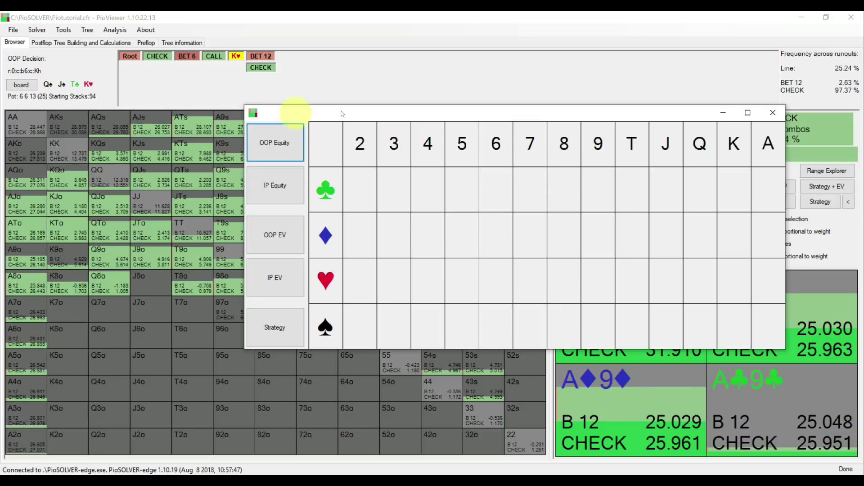
drag(347, 116, 263, 131)
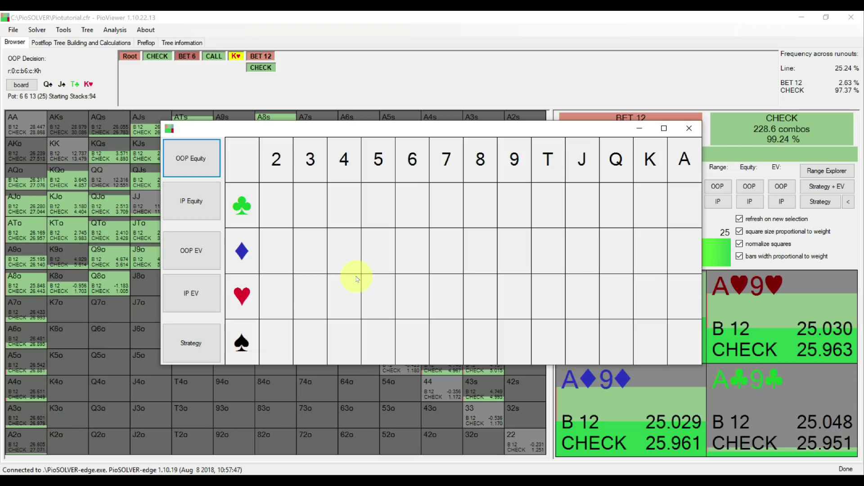
Compare OOP equity, OOP EV and strategy across all turn cards, and minimize the comparison window.
click(186, 165)
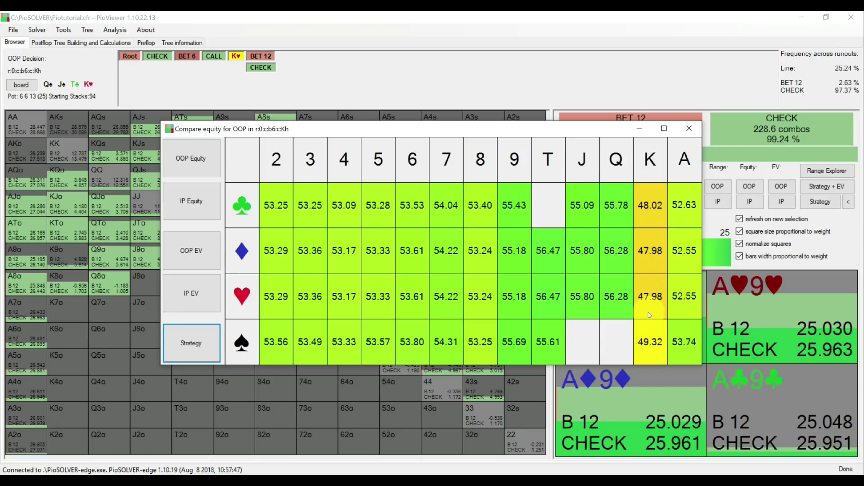
click(197, 256)
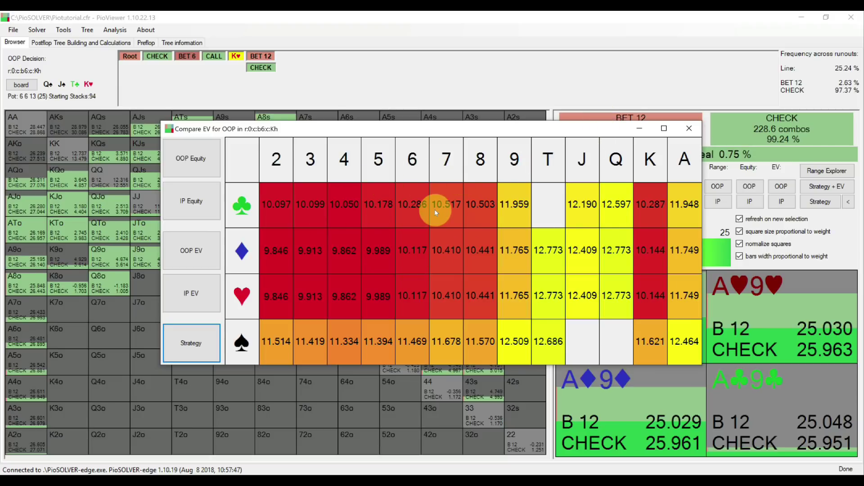
click(178, 354)
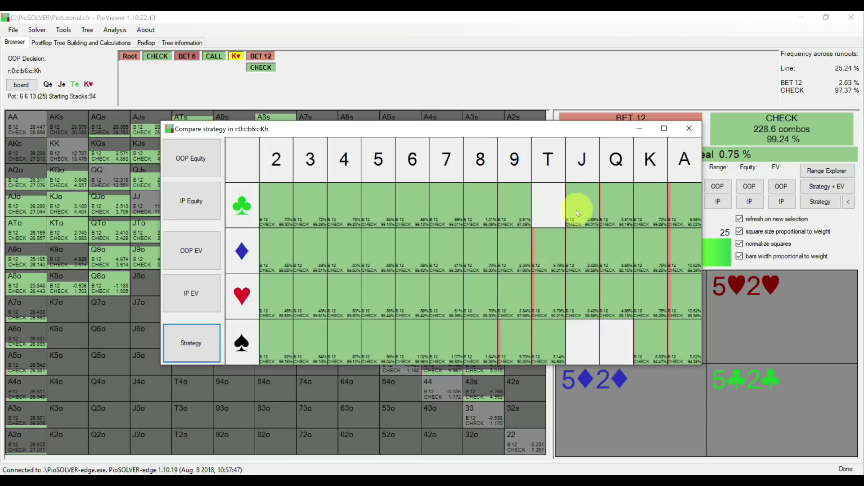
click(680, 295)
click(640, 129)
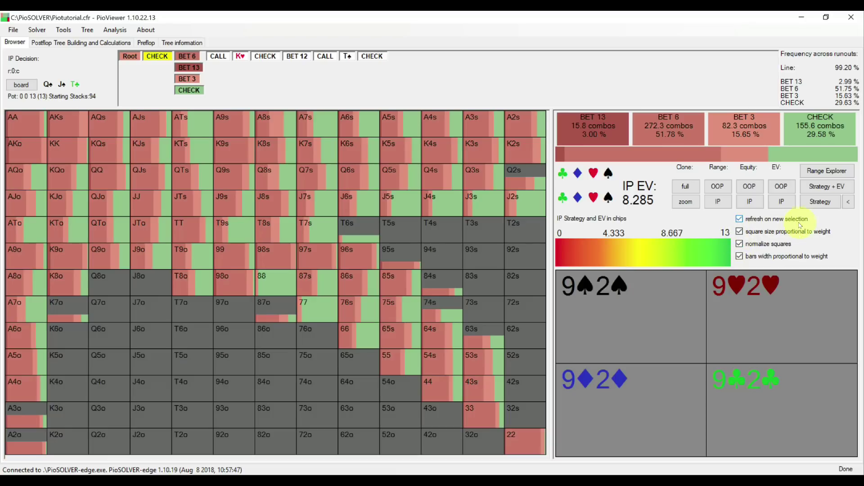
Turn off square size proportional to weight and view IP's strategy and EV on the river after T♠ and CHECK.
click(740, 231)
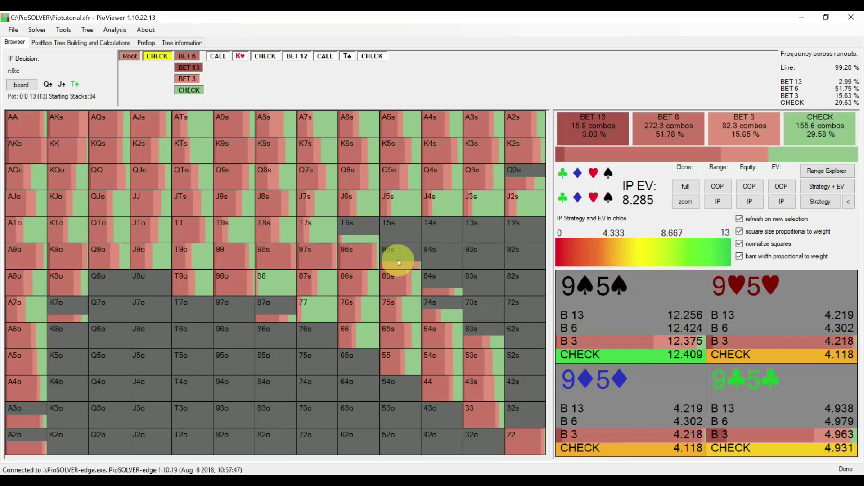
click(371, 56)
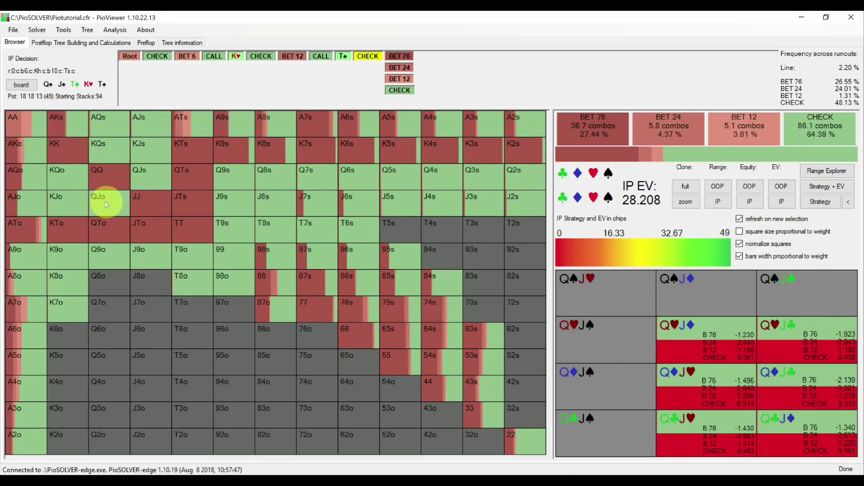
click(820, 186)
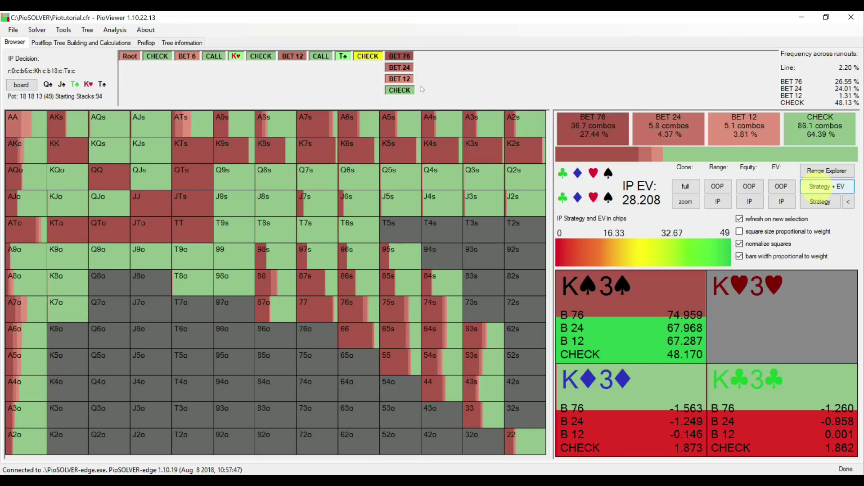
Return to IP's decision after the flop CHECK and open the Range Explorer in a maximized window.
click(158, 56)
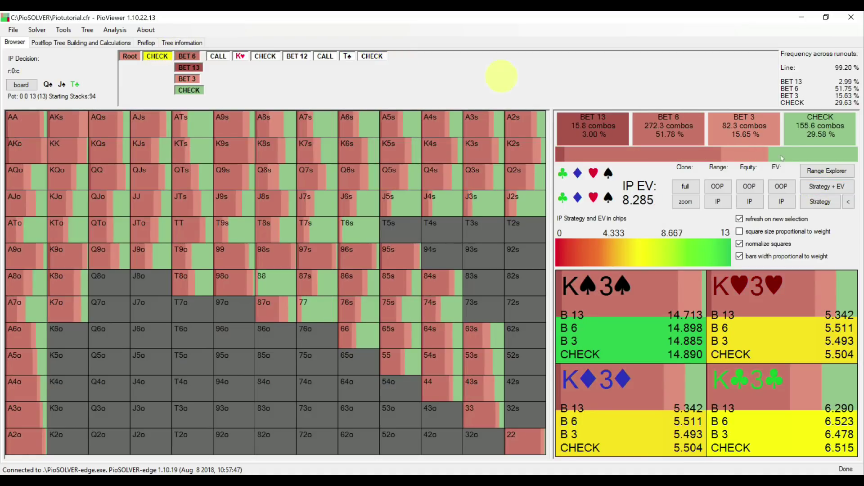
click(815, 171)
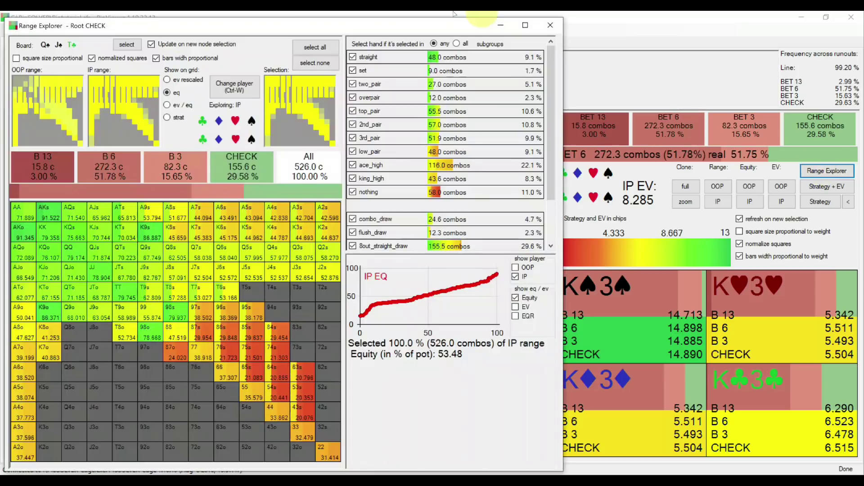
click(525, 25)
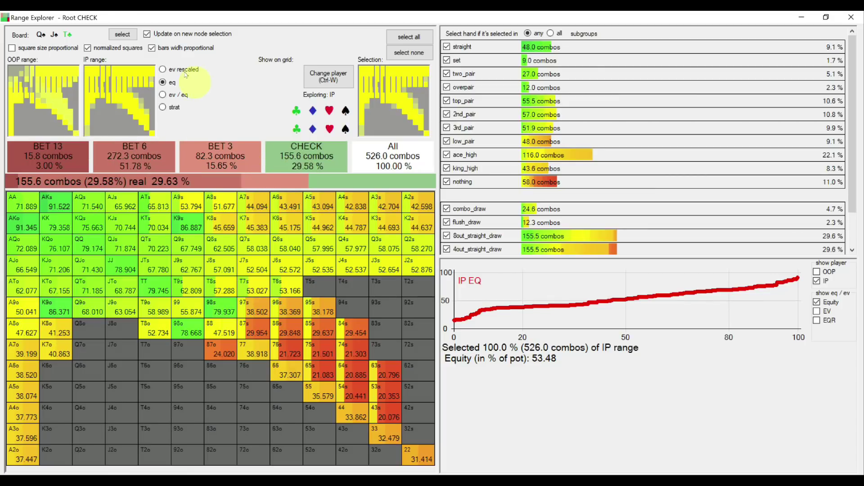
Show rescaled EV, EV/EQ and strategy in turn on IP's Range Explorer grid.
click(162, 68)
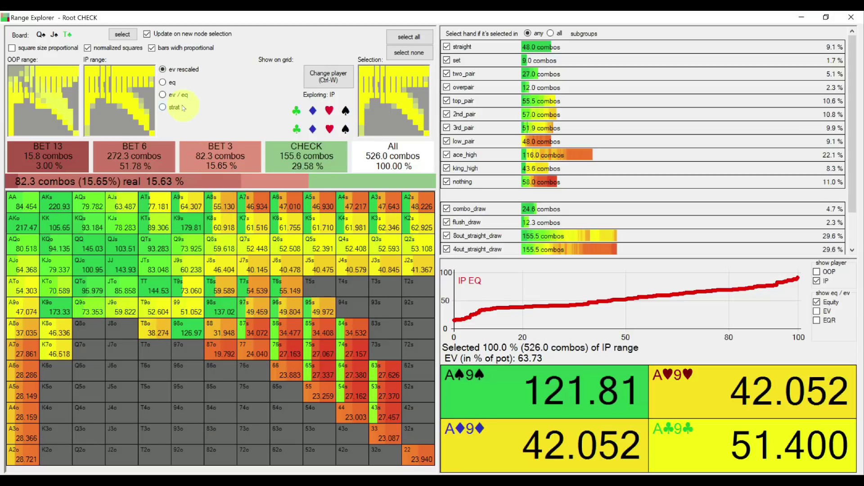
click(164, 96)
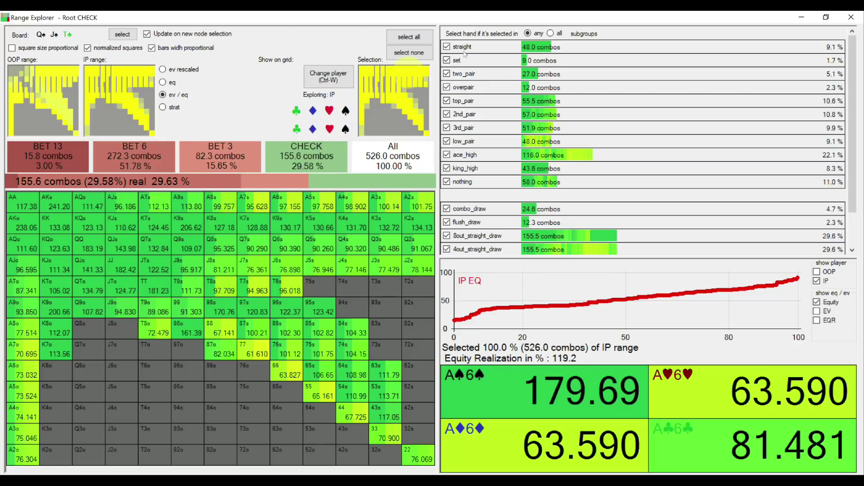
click(170, 108)
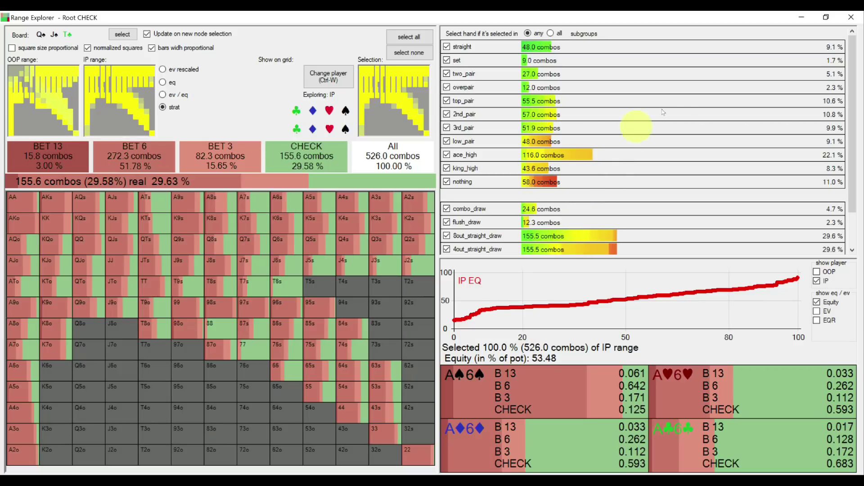
Isolate IP's straight, ace_high, 3rd_pair, set, two_pair, overpair, top_pair, 2nd_pair and low_pair hands one category at a time to compare their strategies.
click(715, 48)
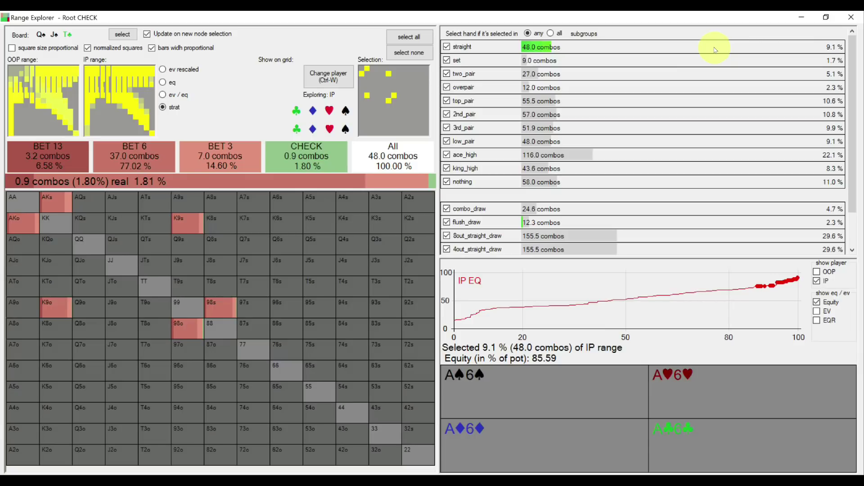
click(717, 154)
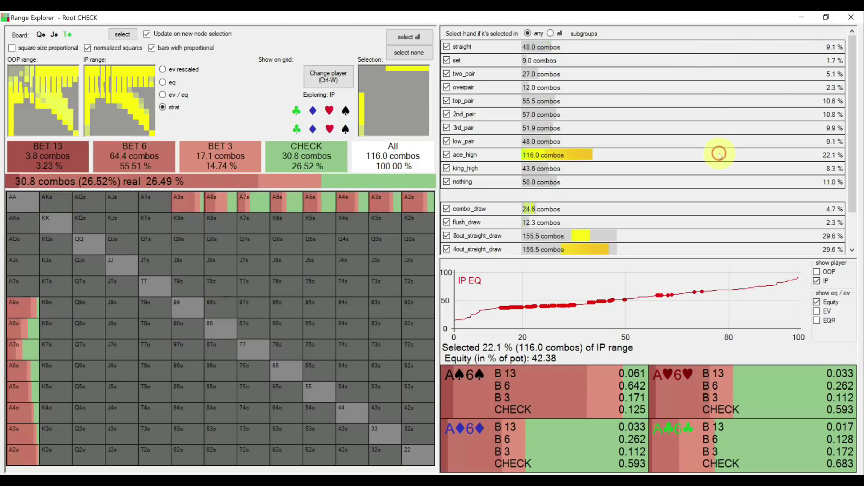
click(724, 128)
click(760, 47)
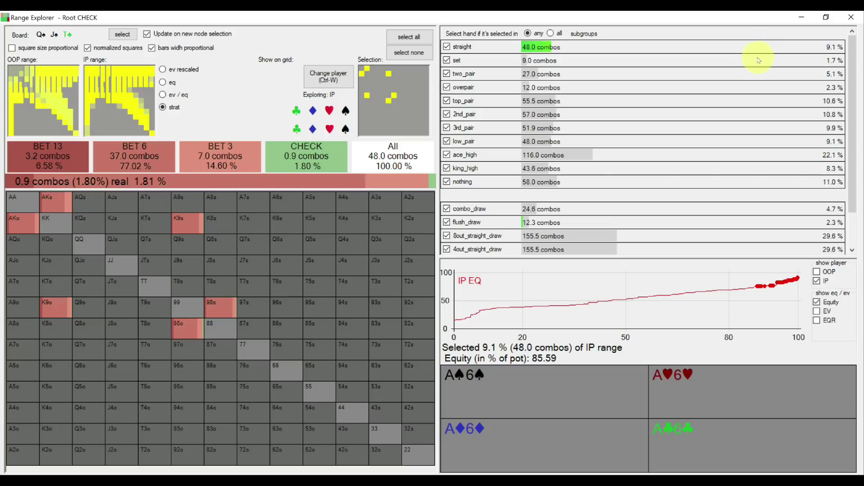
click(759, 60)
click(759, 73)
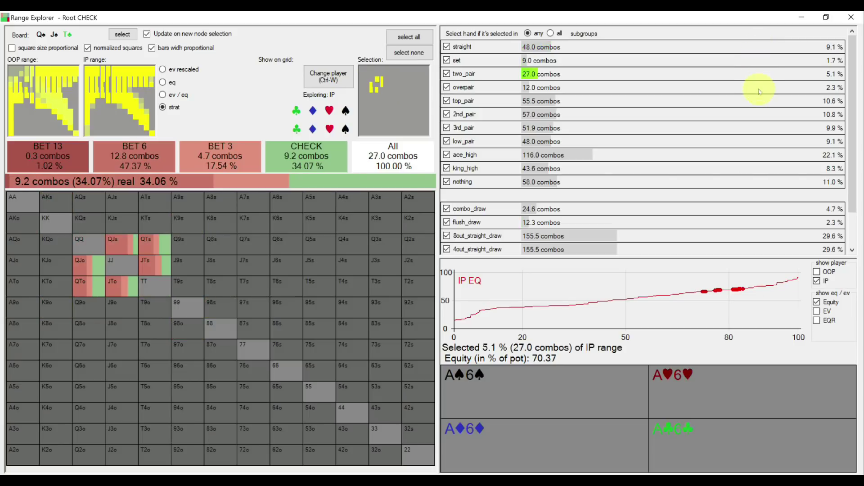
click(759, 88)
click(759, 101)
click(759, 114)
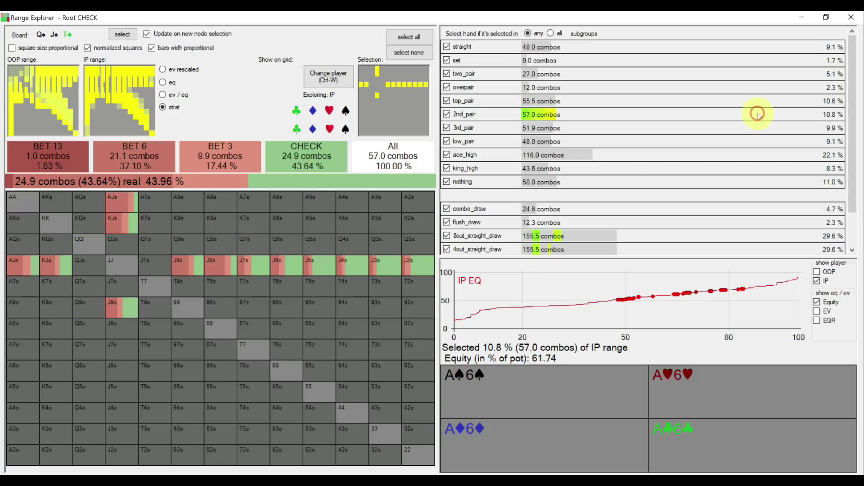
click(750, 142)
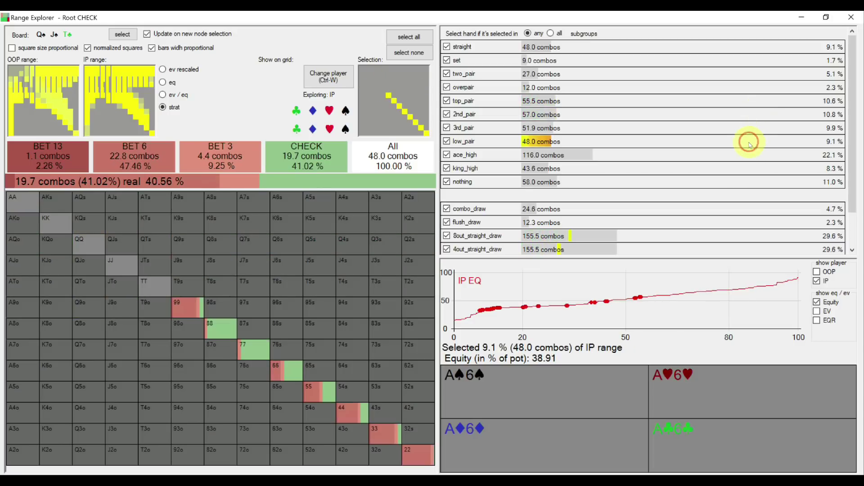
Isolate IP's king_high and 4out_straight_draw hands, and narrow the selection to the highest-equity part of the 4out_straight_draw bar.
click(641, 170)
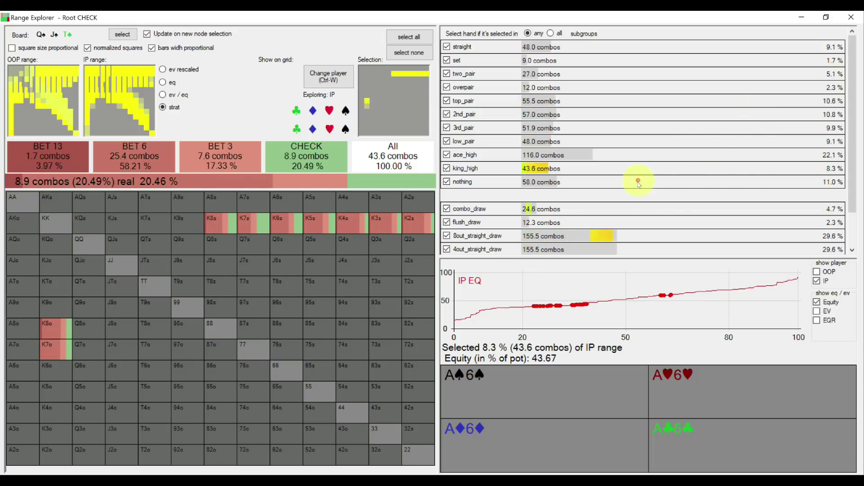
click(662, 250)
drag(614, 253, 529, 251)
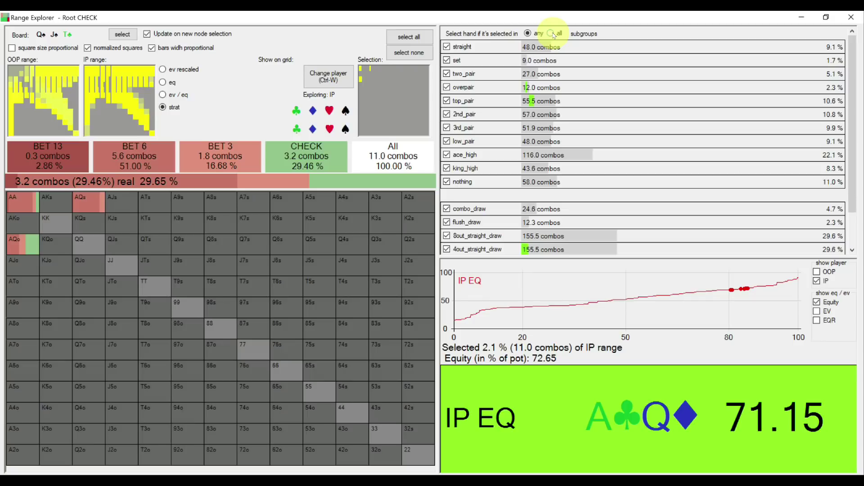
Clear the hand selection and include only overpair, top_pair, 2nd_pair, 3rd_pair and low_pair to view their combined strategy.
click(408, 53)
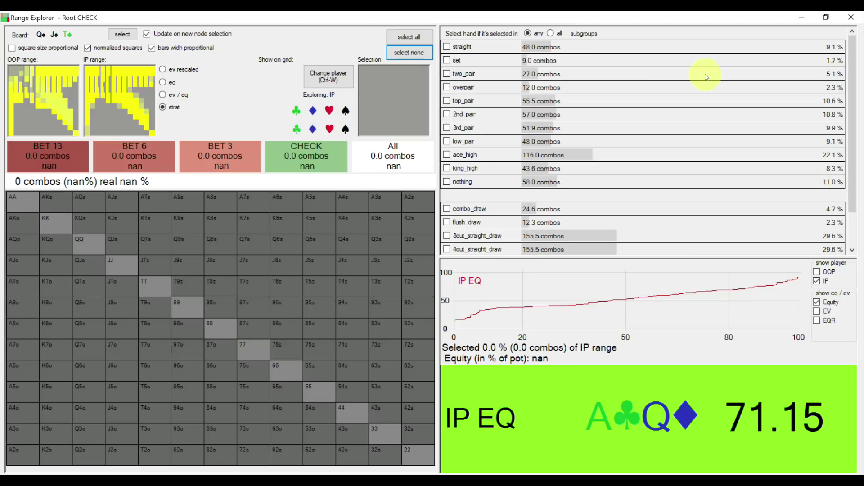
click(447, 87)
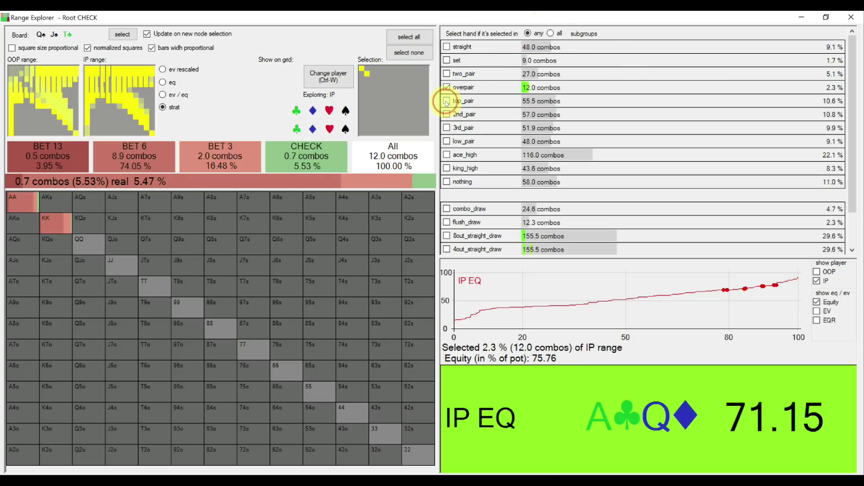
click(447, 101)
click(447, 115)
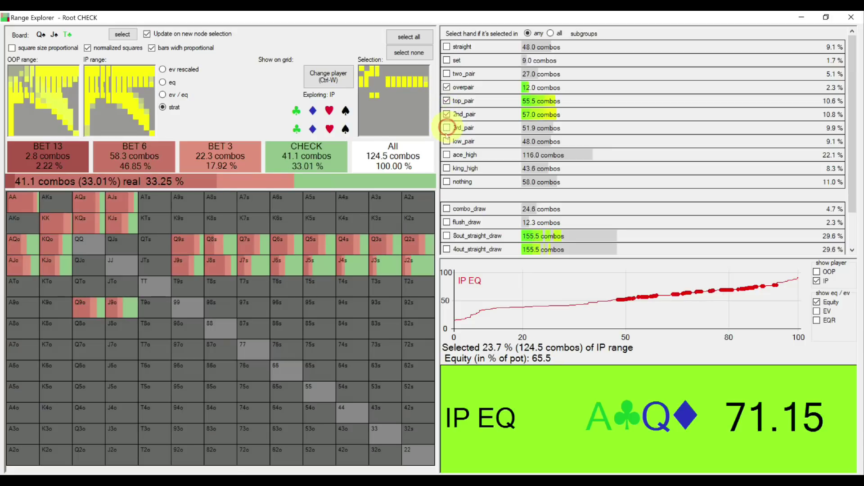
click(447, 128)
click(447, 142)
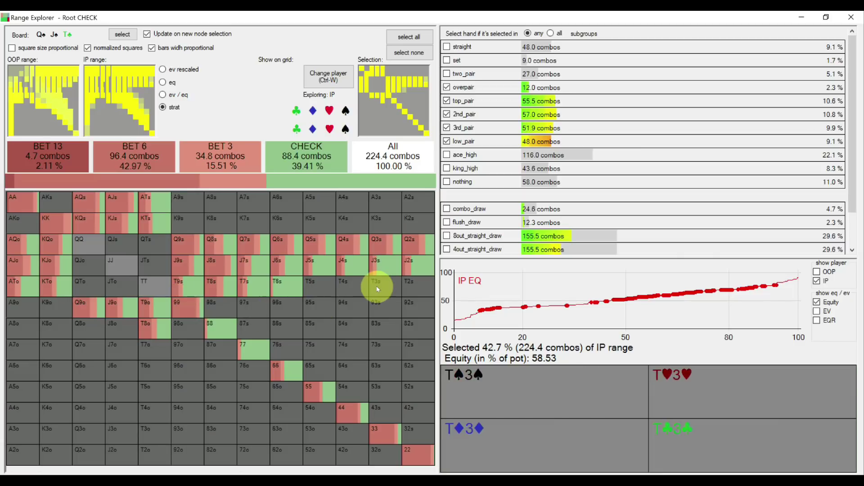
Reset the selection, require all chosen categories to match, and inspect IP's hands that are both 3rd_pair and flush_draw.
click(412, 53)
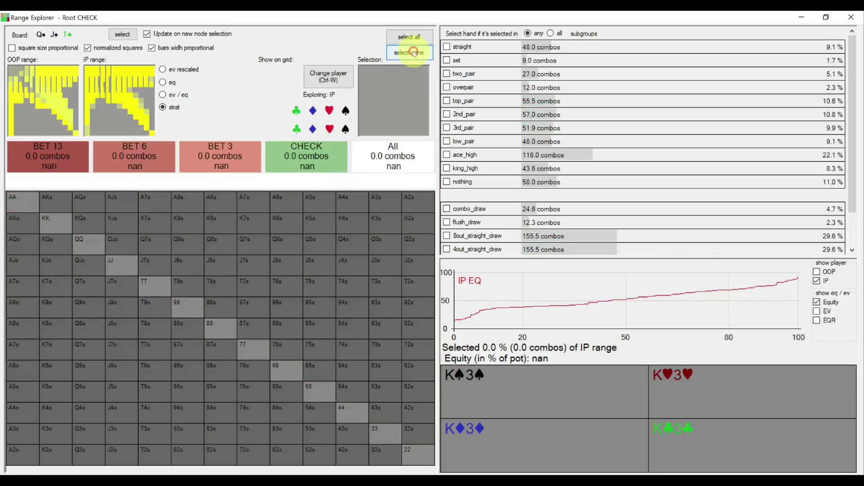
click(551, 34)
click(446, 127)
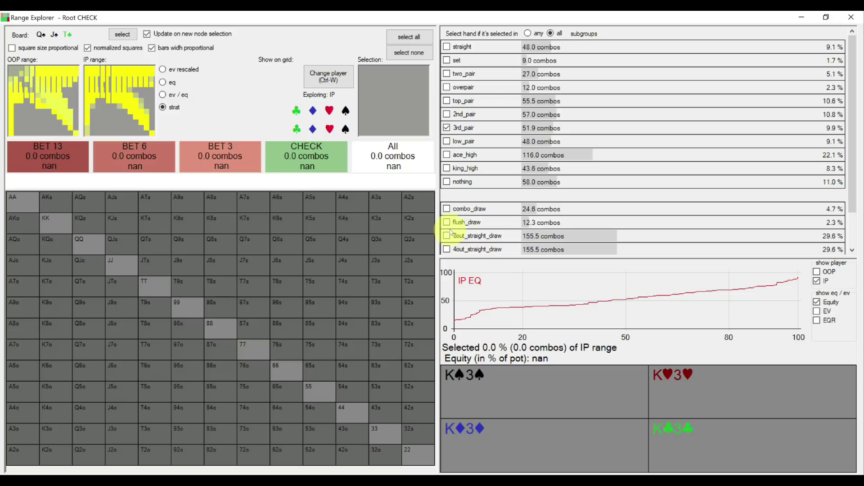
click(447, 222)
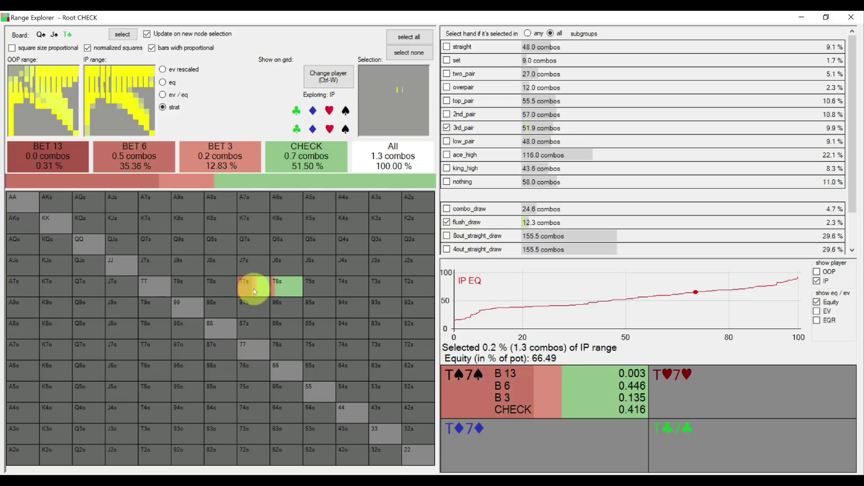
mouse_move(283, 287)
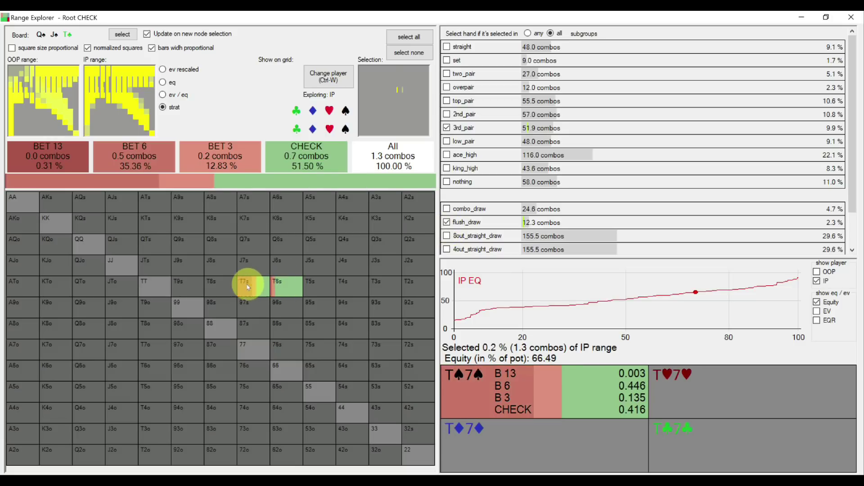
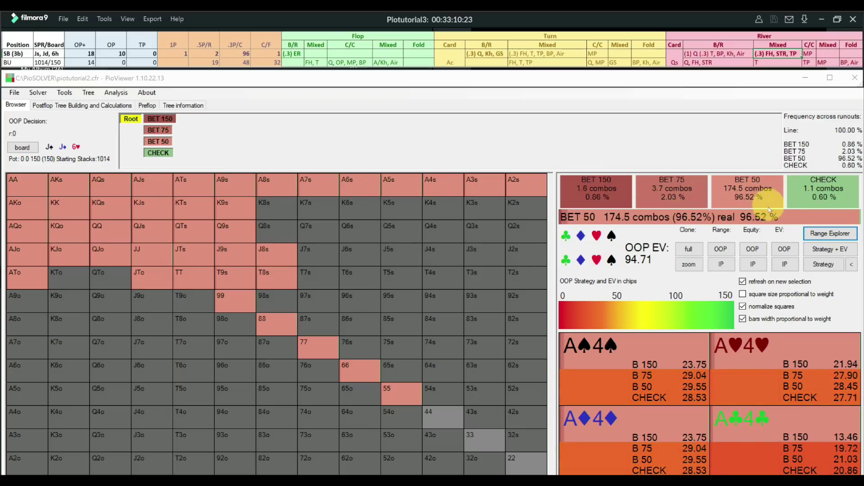
Open the Range Explorer at the J♠ J♦ 6♥ root, compare OOP's range with IP's, and minimize the window.
click(815, 232)
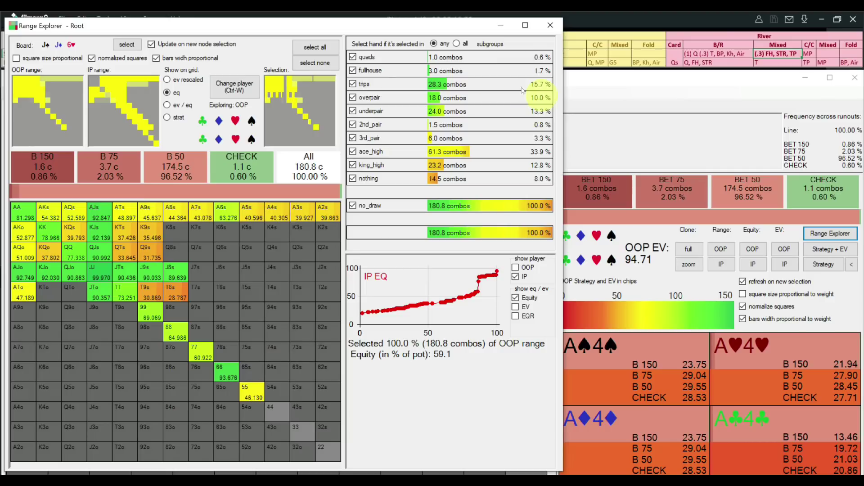
click(242, 90)
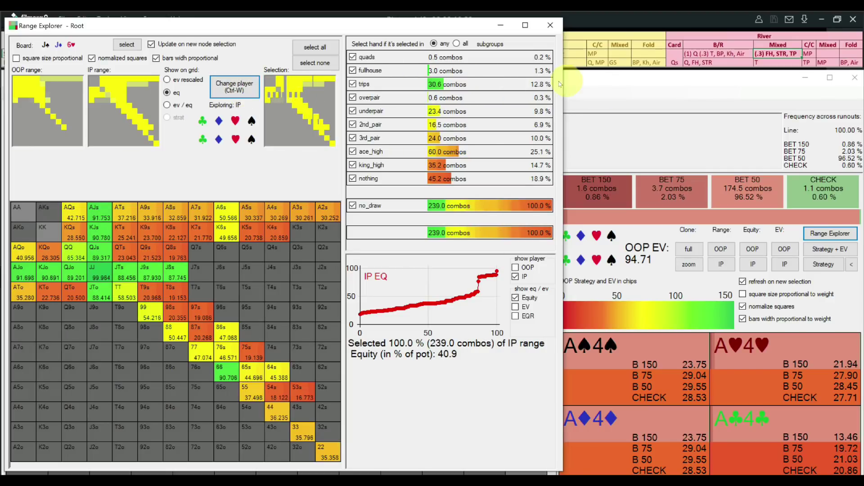
click(501, 25)
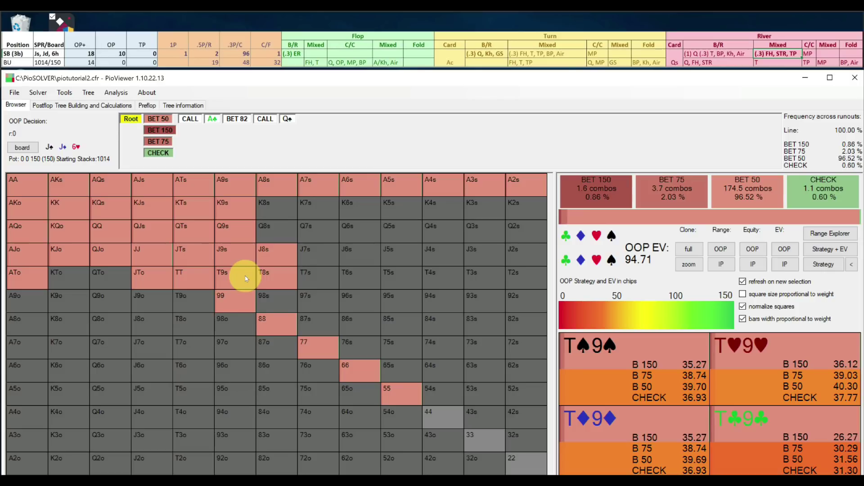
Go to OOP's river decision on Q♠, open the Range Explorer, and view the strategy of only the 2nd_pair hands.
click(287, 119)
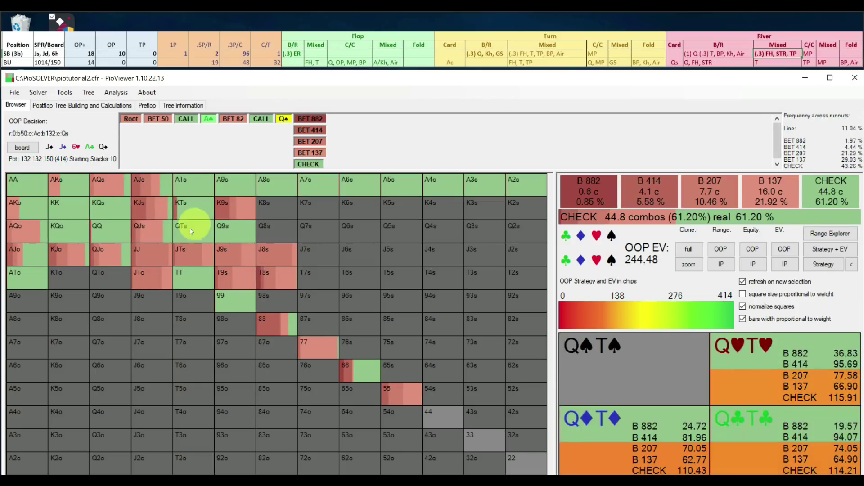
click(825, 233)
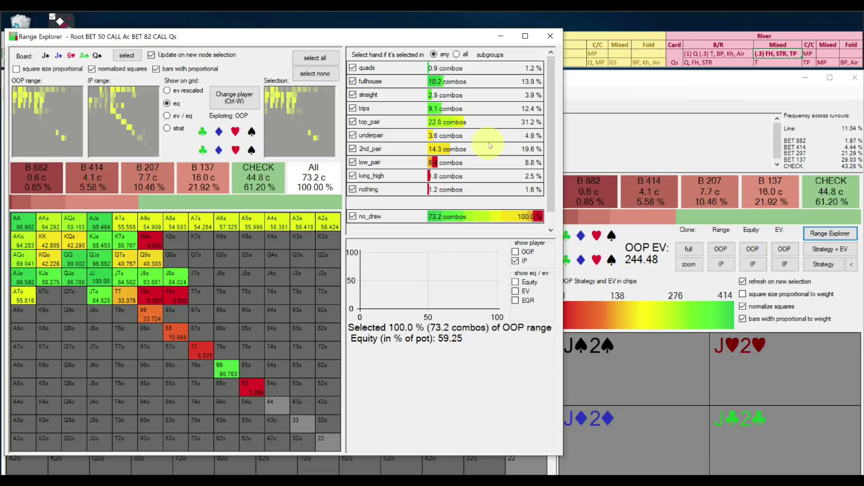
click(492, 148)
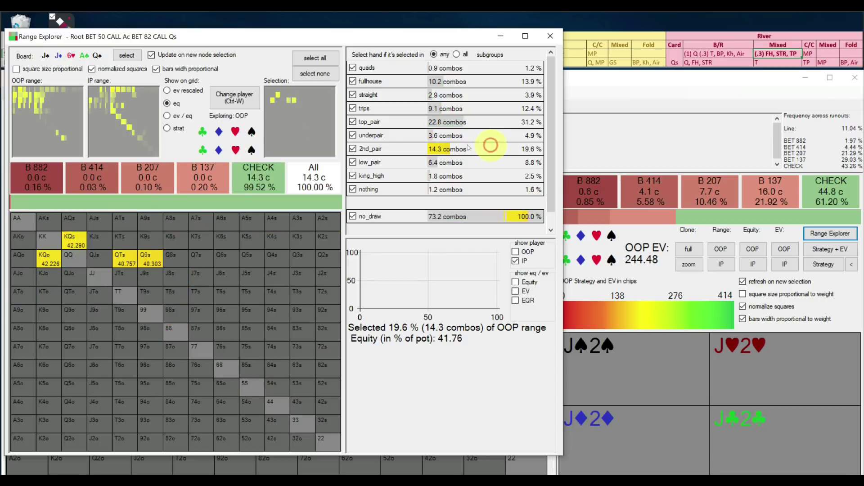
click(168, 129)
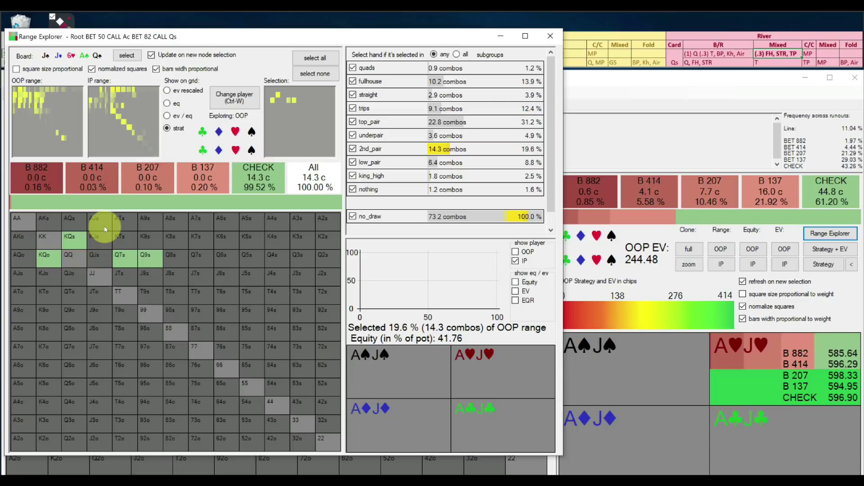
click(141, 259)
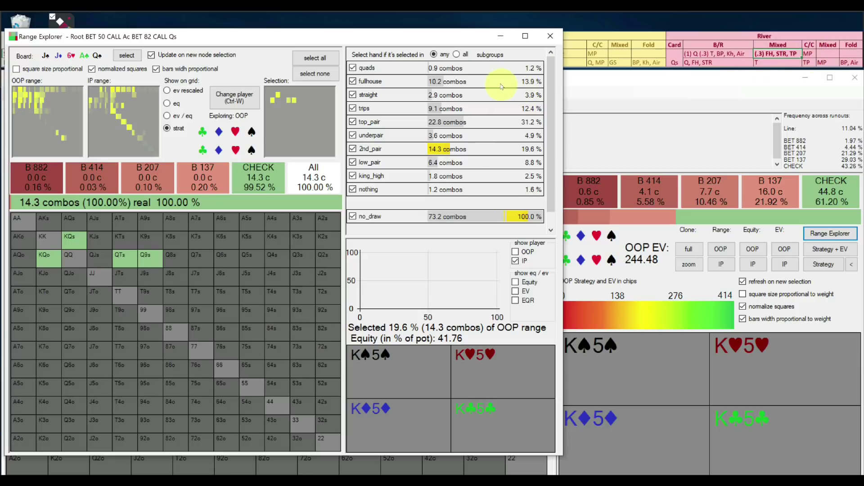
Isolate OOP's trips, top_pair, underpair and fullhouse hands one category at a time to compare their river strategies.
click(495, 107)
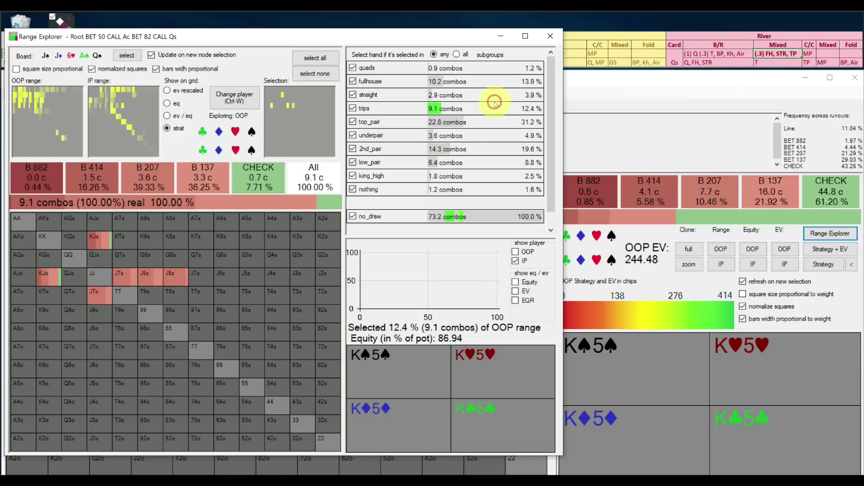
click(497, 123)
click(497, 136)
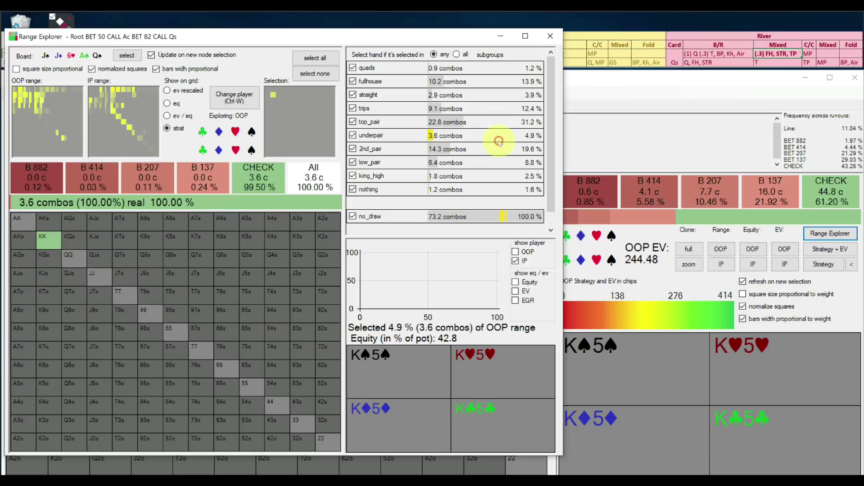
click(495, 81)
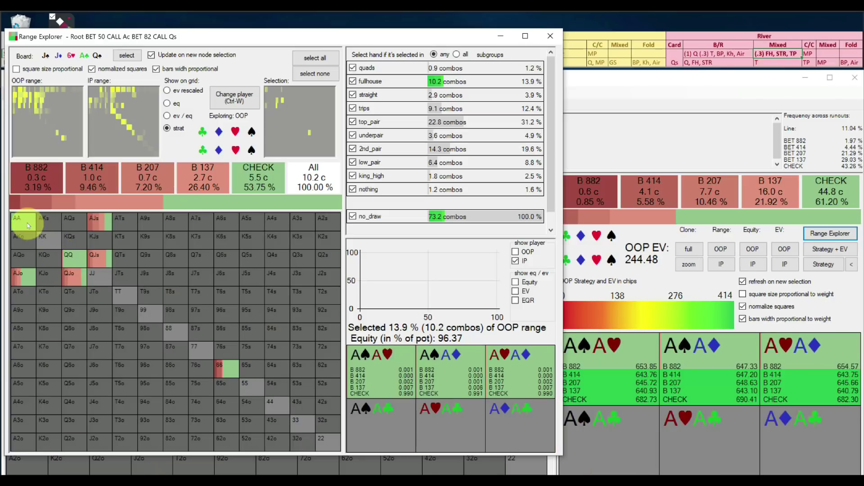
Show equity on the grid for IP's river range, examine it, and close the Range Explorer.
click(167, 103)
click(227, 103)
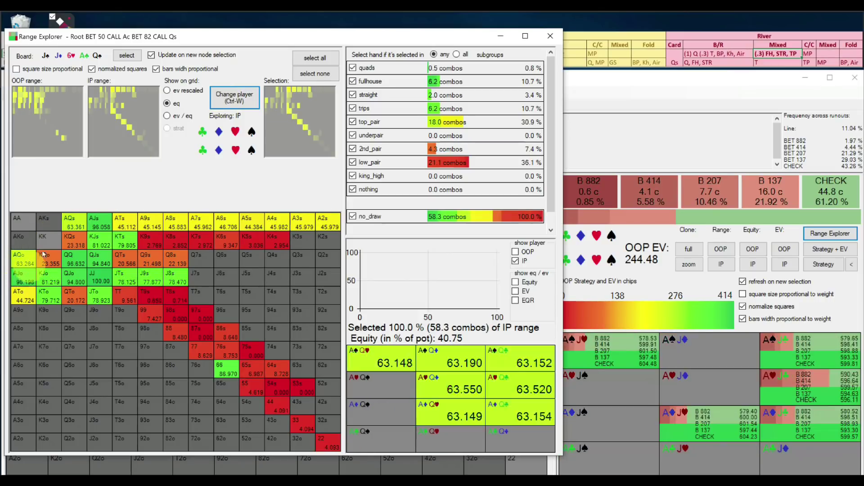
click(551, 36)
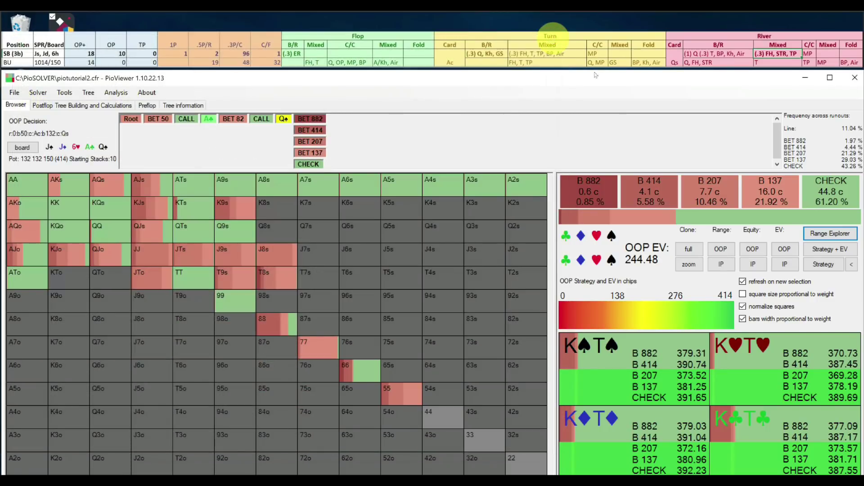